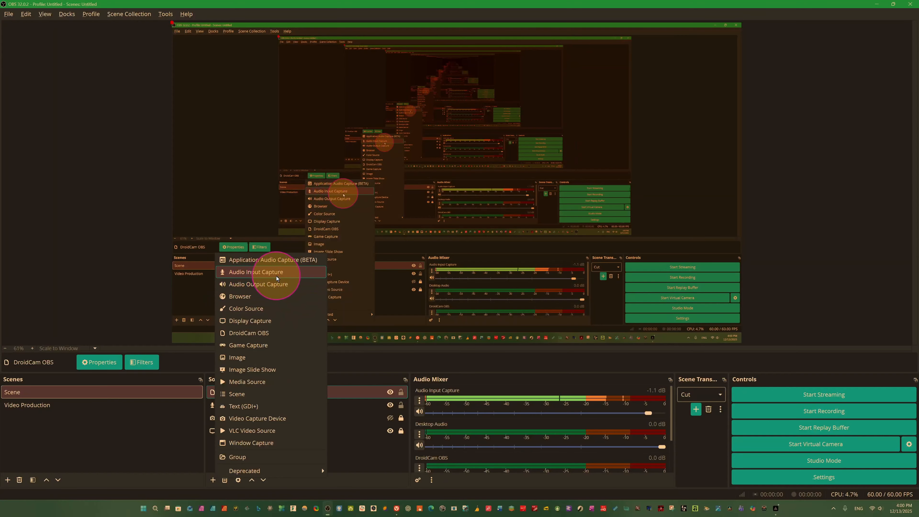
# Add a new Audio Input Capture source that uses the Microphone (Yeti Stereo Microphone) device.
pyautogui.click(254, 272)
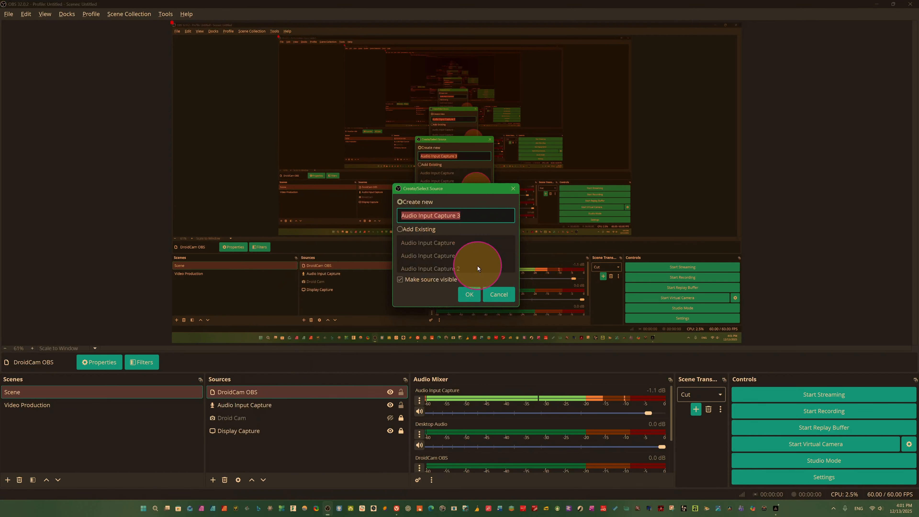
pyautogui.click(465, 295)
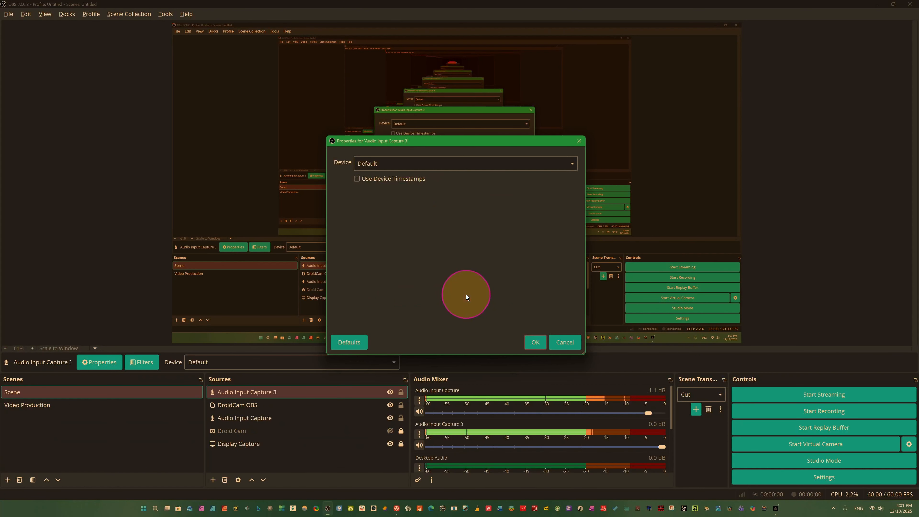
pyautogui.click(572, 164)
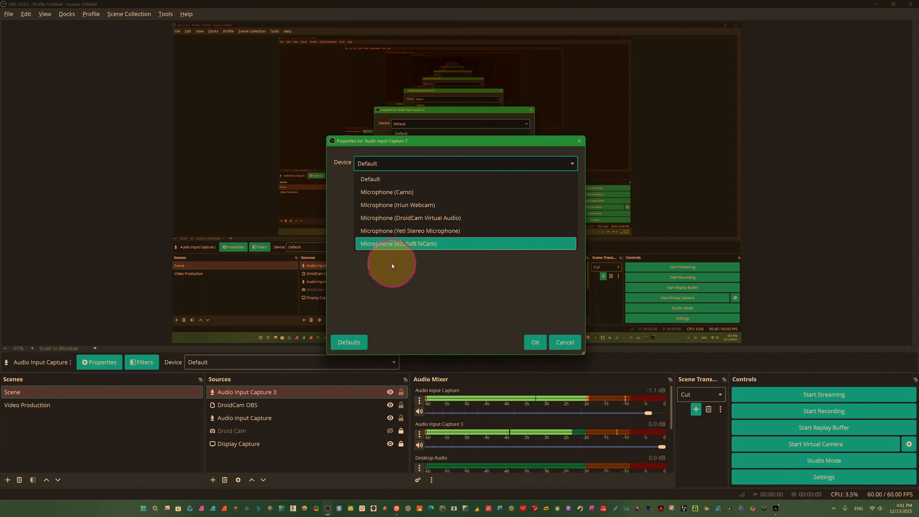
pyautogui.click(415, 231)
pyautogui.click(529, 343)
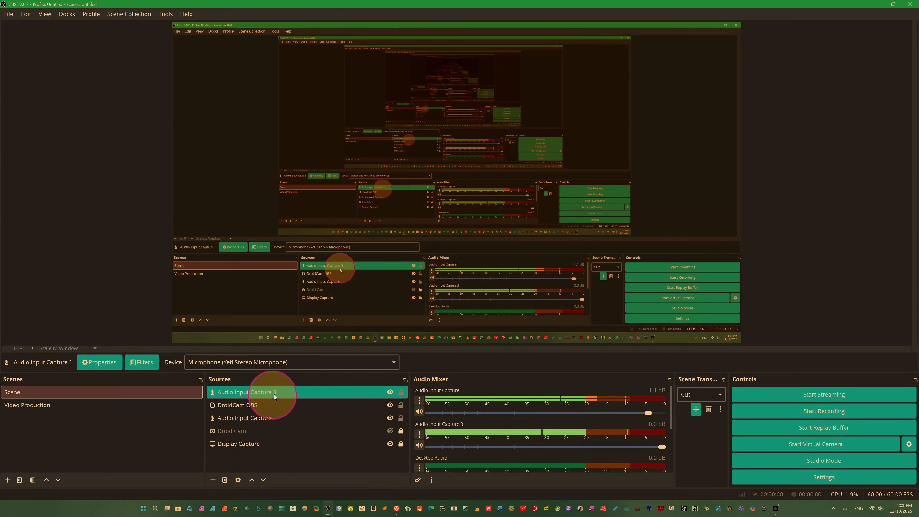
# Check the device properties of Audio Input Capture 3, and remove this duplicate source from the scene.
pyautogui.doubleClick(287, 395)
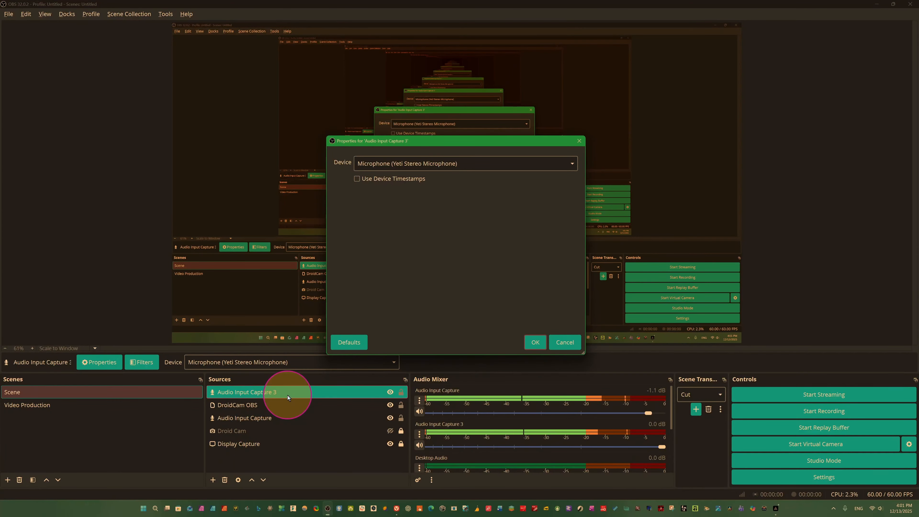
pyautogui.press('Escape')
pyautogui.rightClick(277, 390)
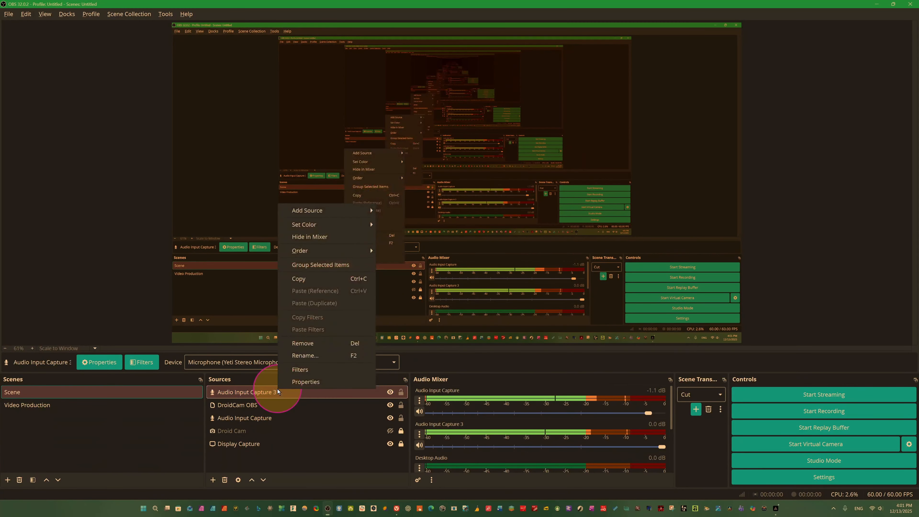
pyautogui.click(326, 348)
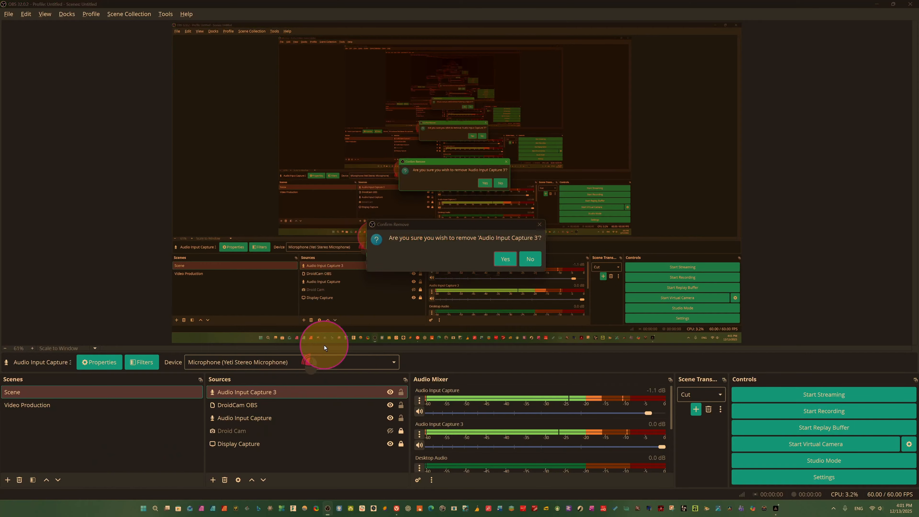
pyautogui.click(505, 264)
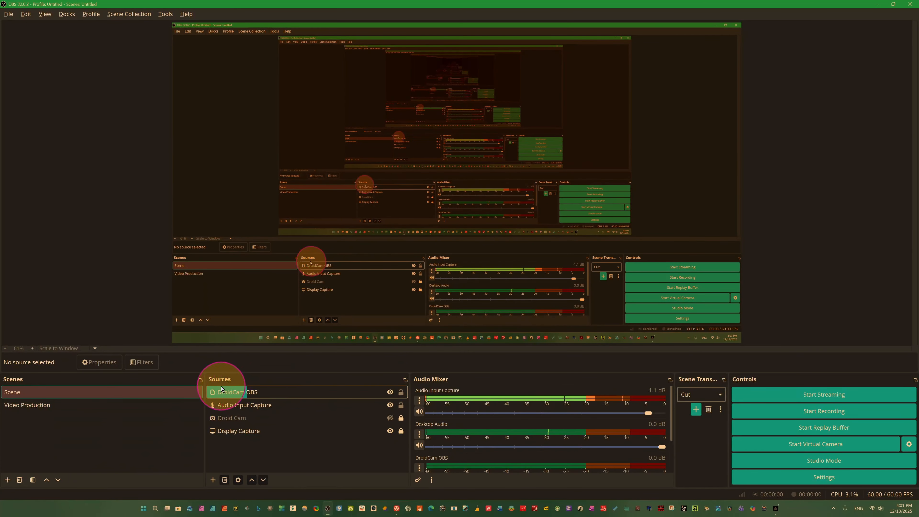
# Select Microphone (Yeti Stereo Microphone) as the device of the existing Audio Input Capture source.
pyautogui.doubleClick(230, 409)
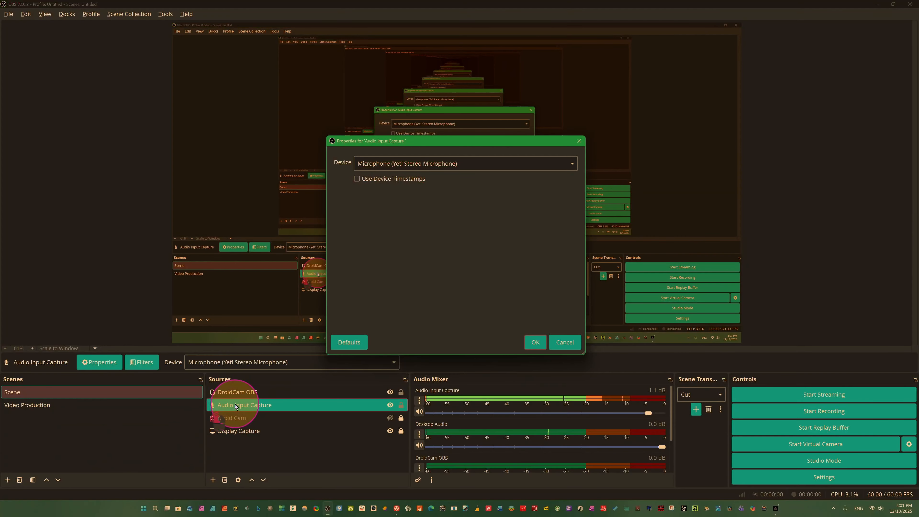
pyautogui.click(572, 163)
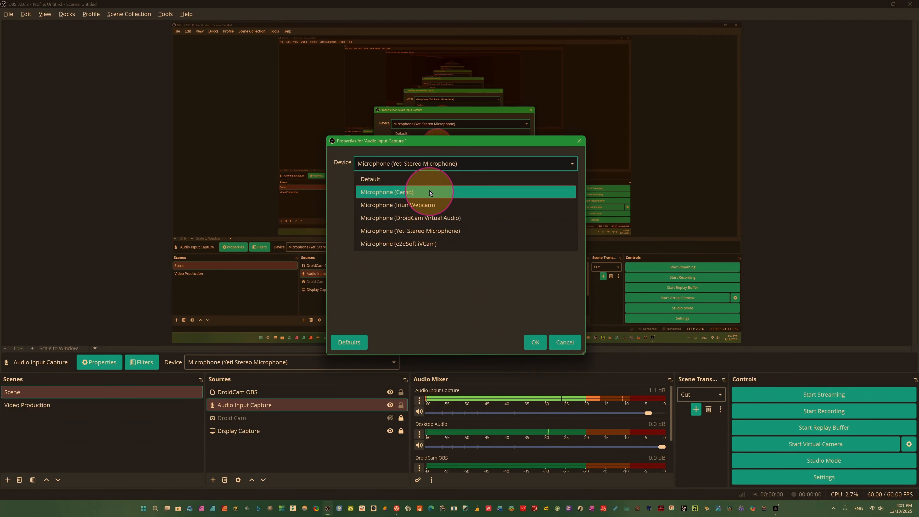
pyautogui.click(445, 233)
pyautogui.click(536, 342)
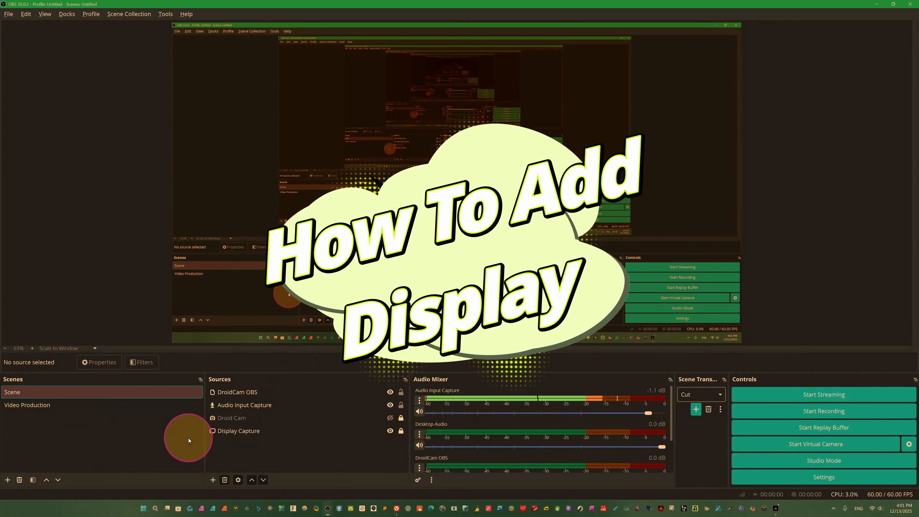
# Set the Display Capture source to the DELL S3221QS 3840x2160 primary monitor.
pyautogui.click(250, 432)
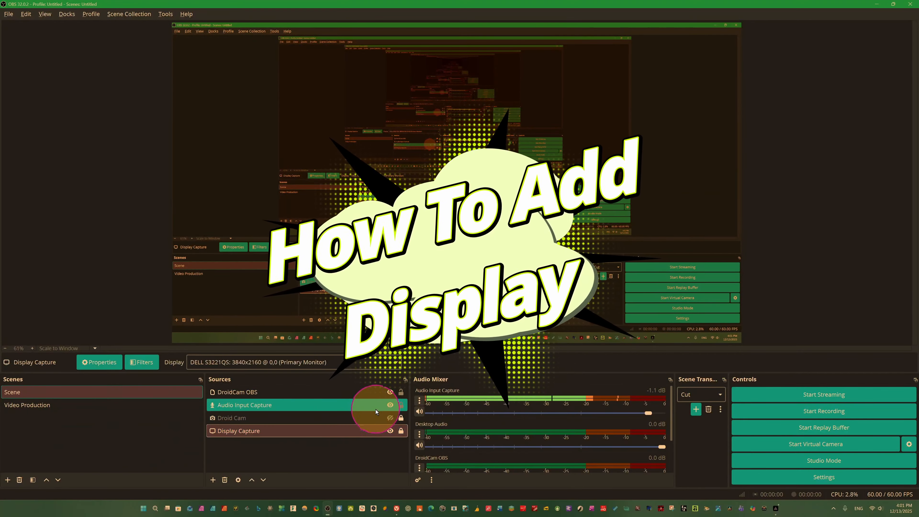
pyautogui.click(398, 363)
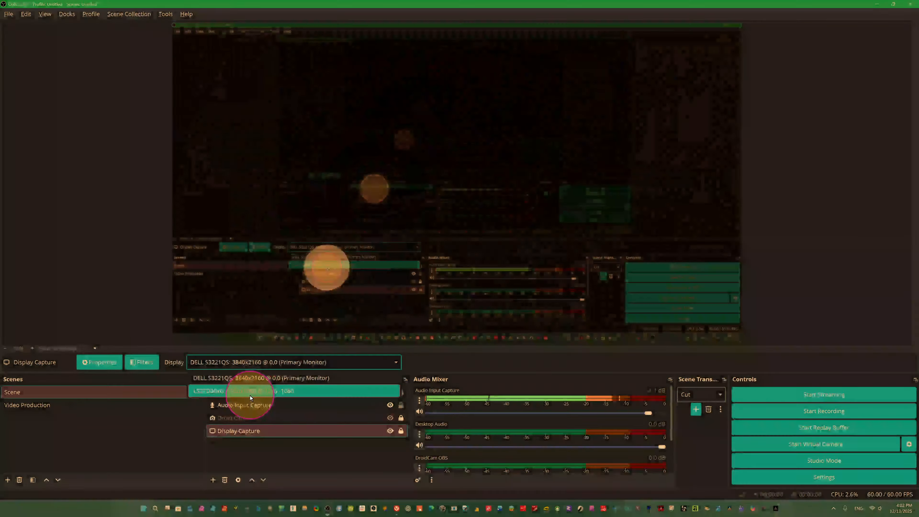
pyautogui.press('ctrl')
pyautogui.press('ctrl')
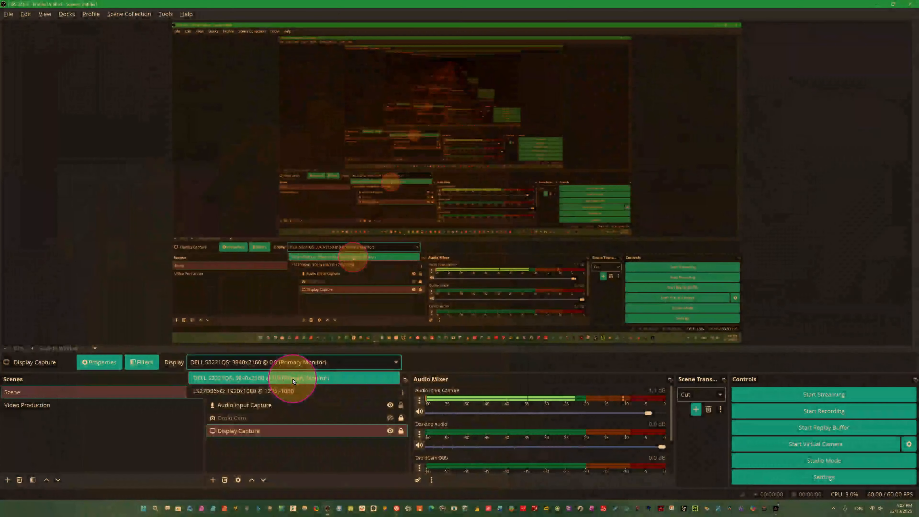
pyautogui.click(293, 378)
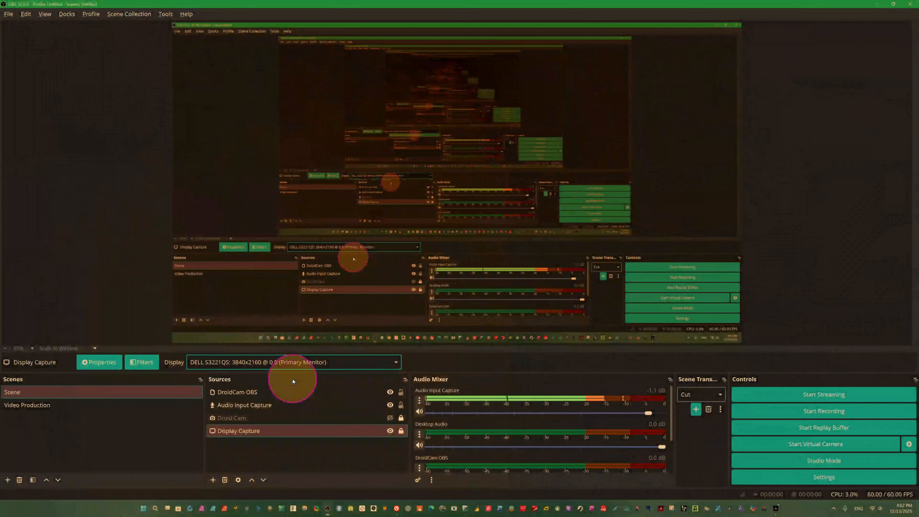
pyautogui.click(248, 431)
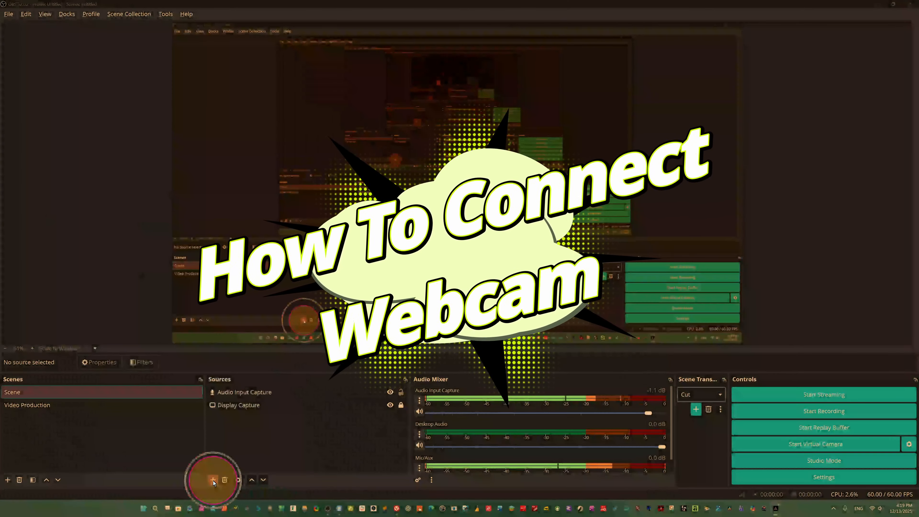
# Add a new visible webcam source to the scene, named Video Capture Device.
pyautogui.click(213, 480)
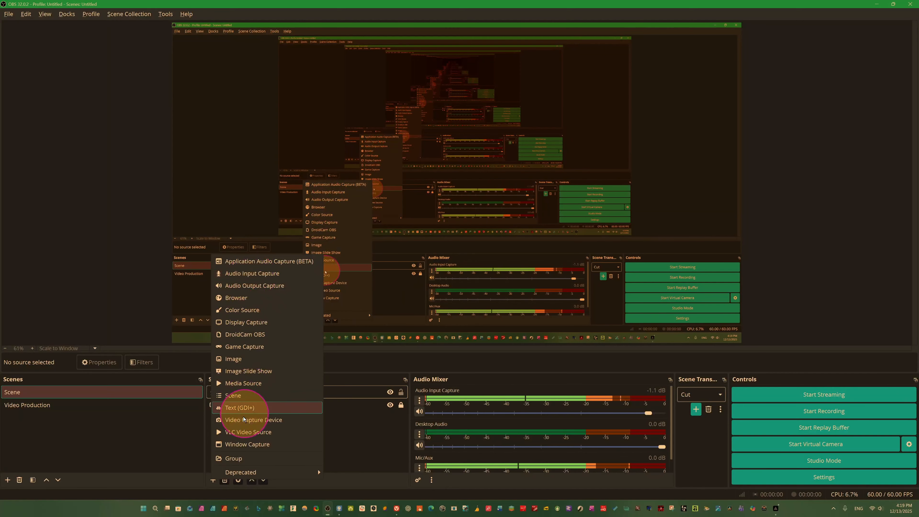
pyautogui.click(250, 420)
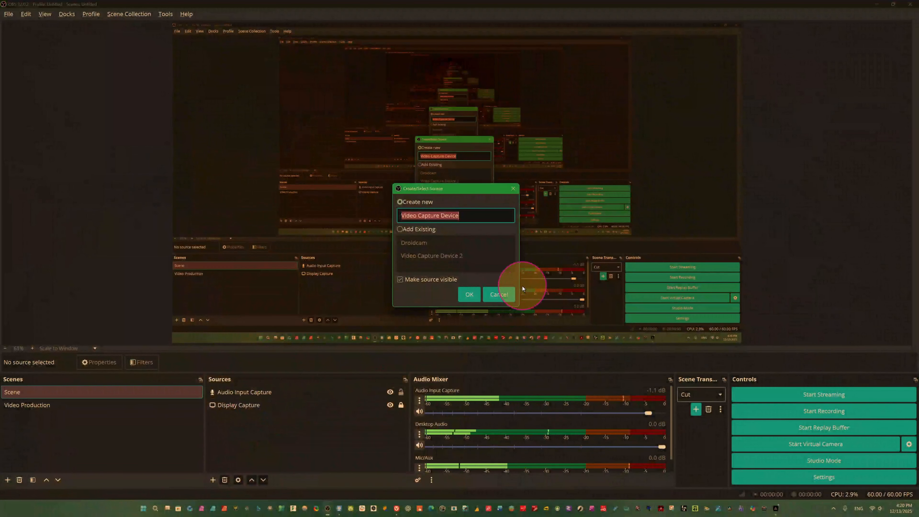
pyautogui.click(460, 213)
pyautogui.doubleClick(489, 214)
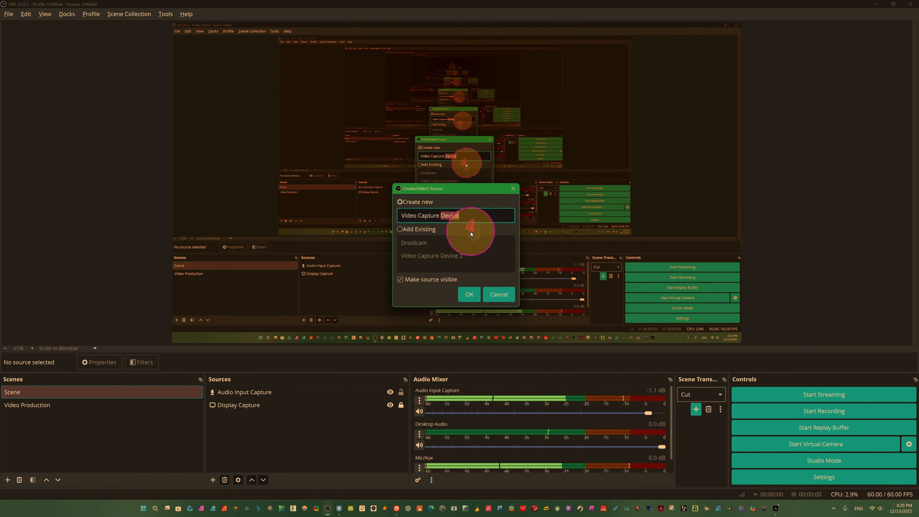
pyautogui.click(422, 214)
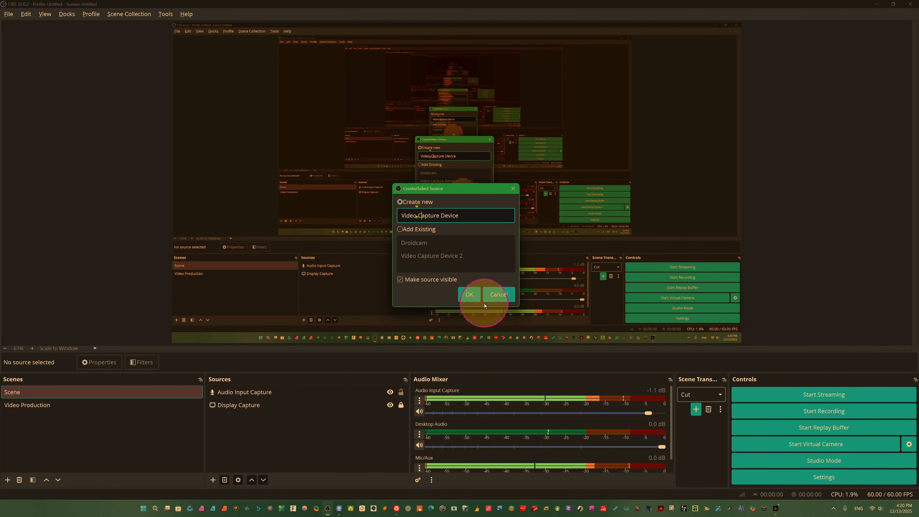
pyautogui.click(468, 294)
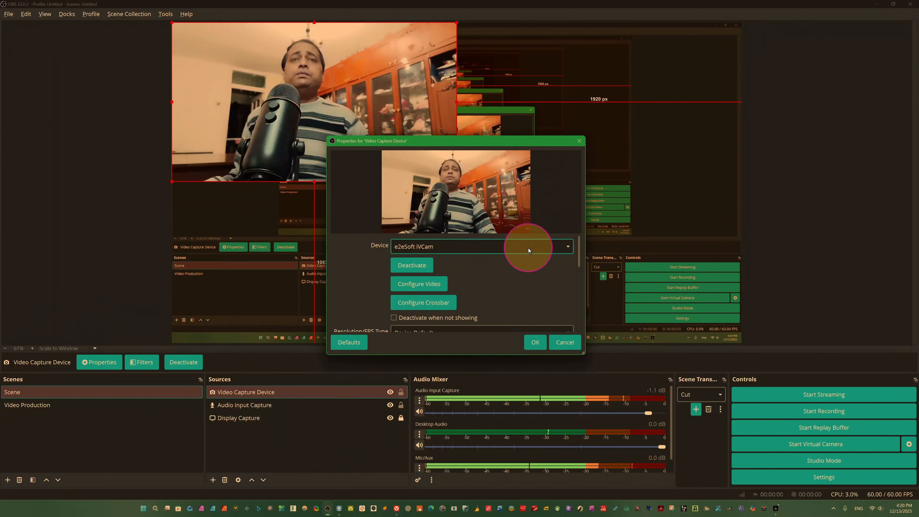
# Review the available camera devices and accept e2eSoft iVCam for the new webcam source.
pyautogui.click(567, 247)
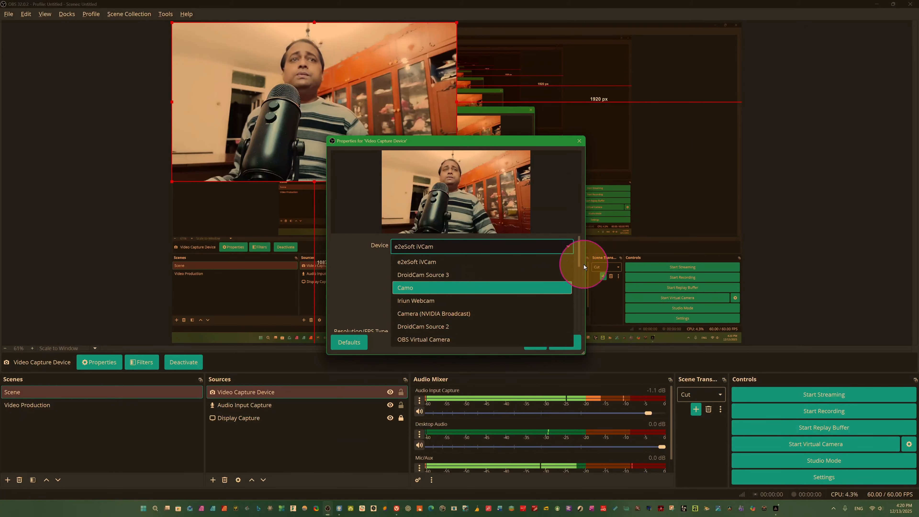
pyautogui.moveTo(578, 256)
pyautogui.mouseDown()
pyautogui.moveTo(582, 294)
pyautogui.moveTo(580, 248)
pyautogui.mouseUp()
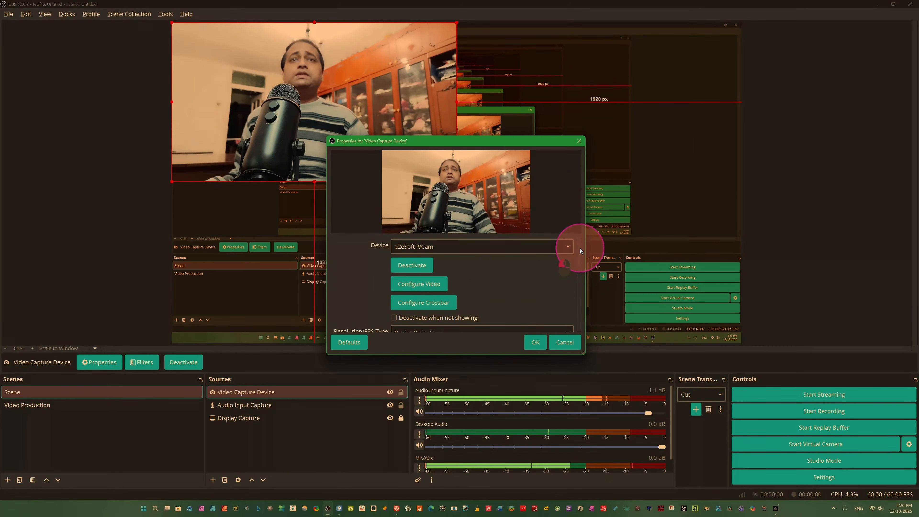
pyautogui.click(539, 342)
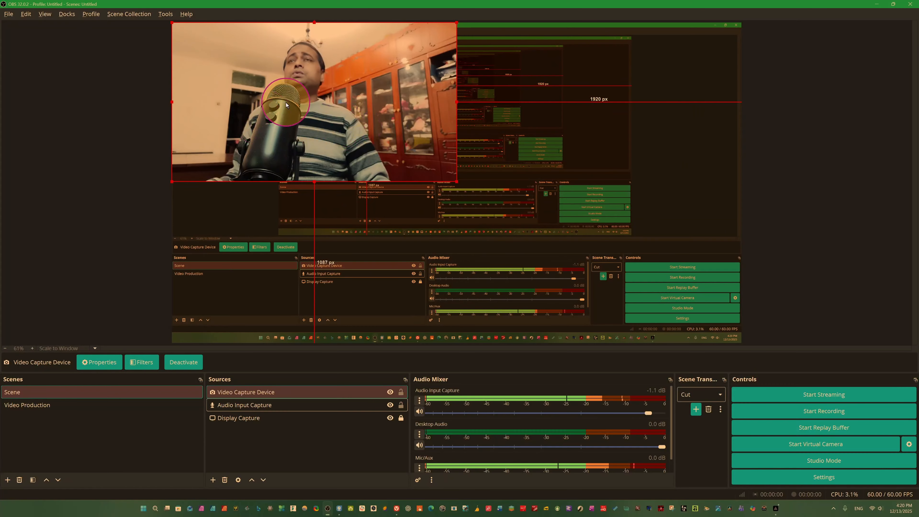
# Move the webcam image slightly down and right on the canvas, and set its horizontal position to 63 with Edit Transform.
pyautogui.moveTo(290, 96); pyautogui.dragTo(300, 123)
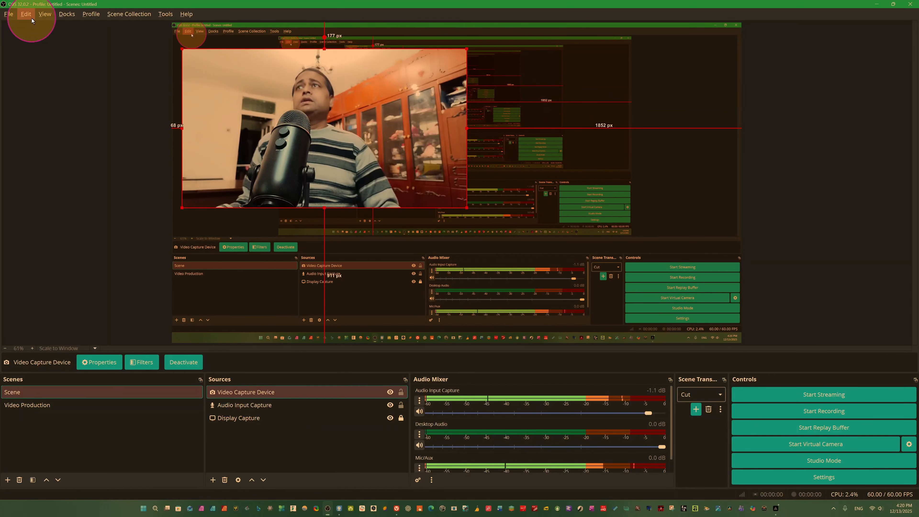
pyautogui.click(25, 14)
pyautogui.moveTo(55, 118)
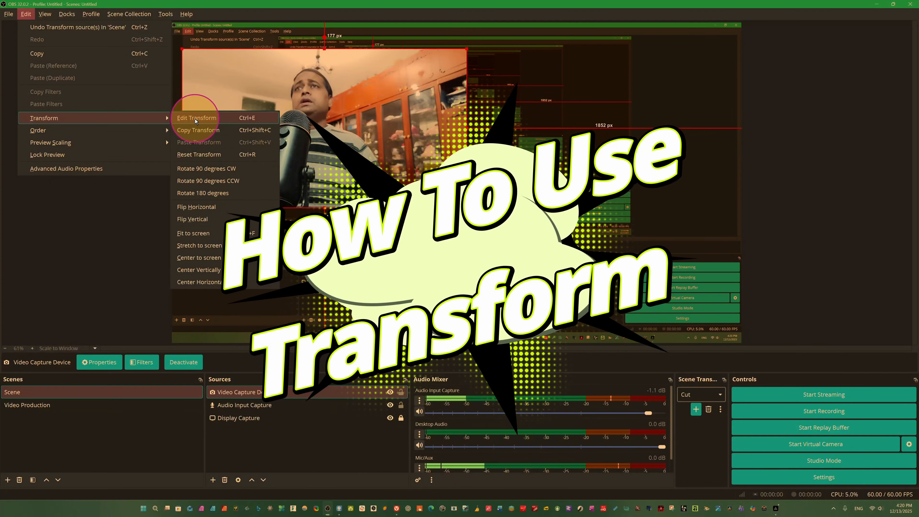
pyautogui.click(195, 118)
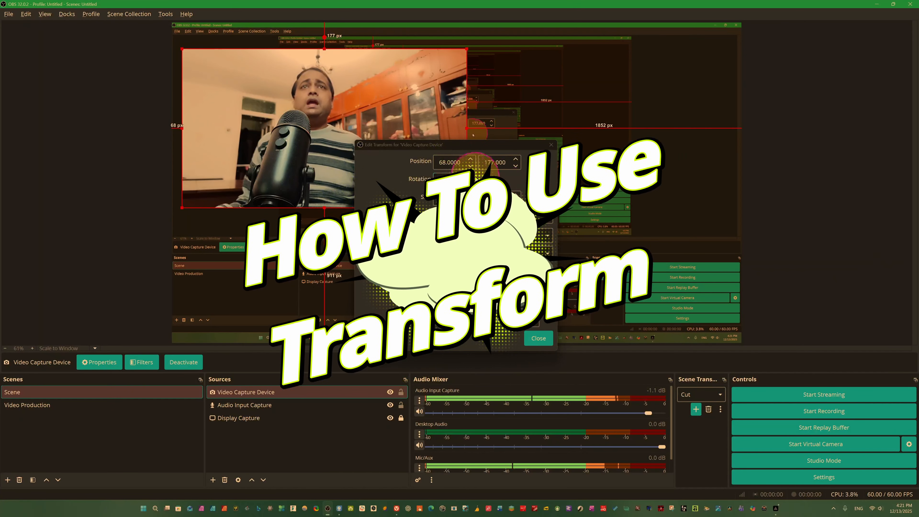
pyautogui.click(455, 162)
pyautogui.click(480, 163)
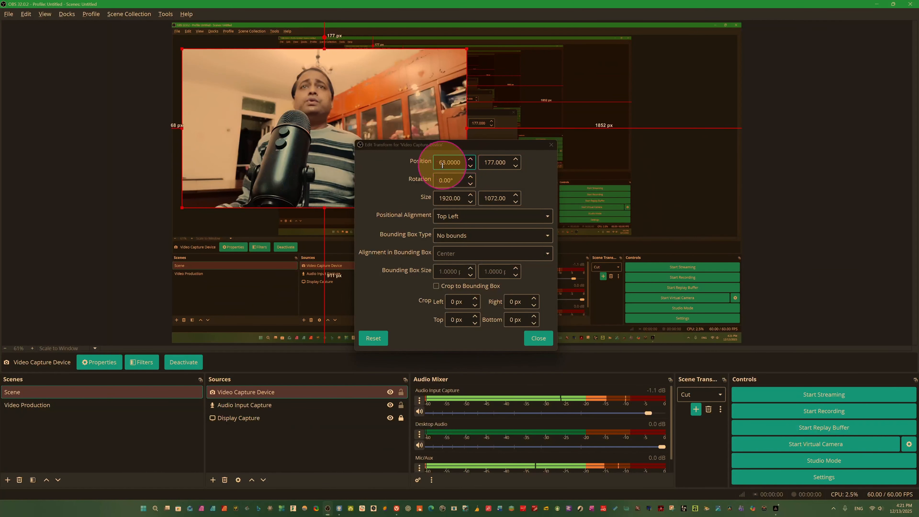
pyautogui.moveTo(500, 146); pyautogui.dragTo(707, 182)
pyautogui.scroll(7, 675, 202)
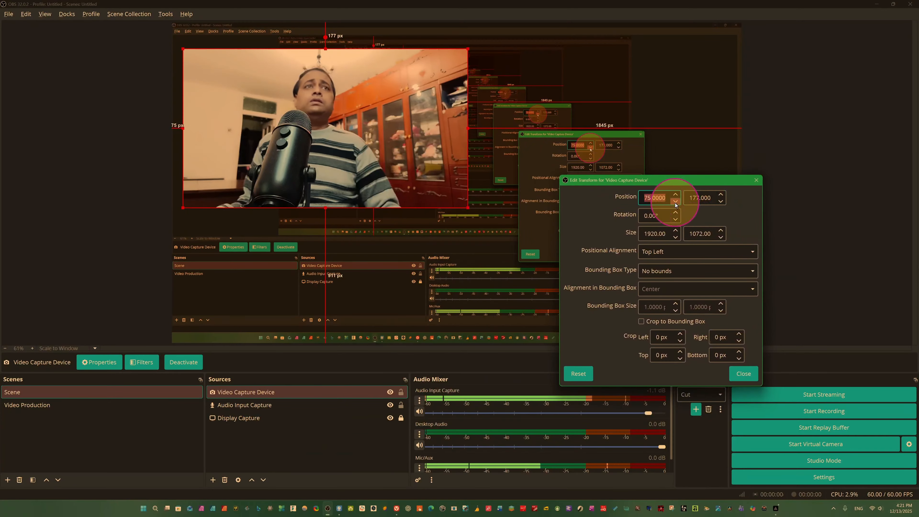
pyautogui.scroll(-12, 679, 198)
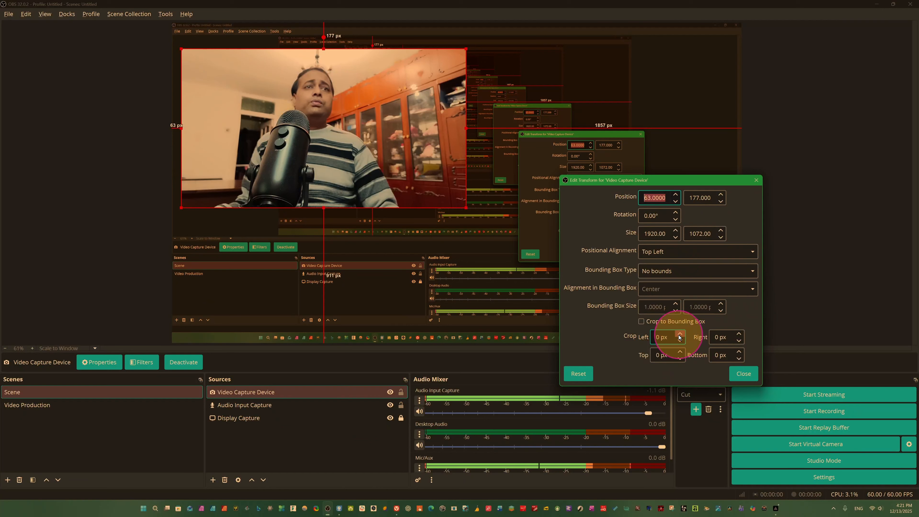
# Crop the left side of the webcam image by about 18 px.
pyautogui.scroll(15, 680, 334)
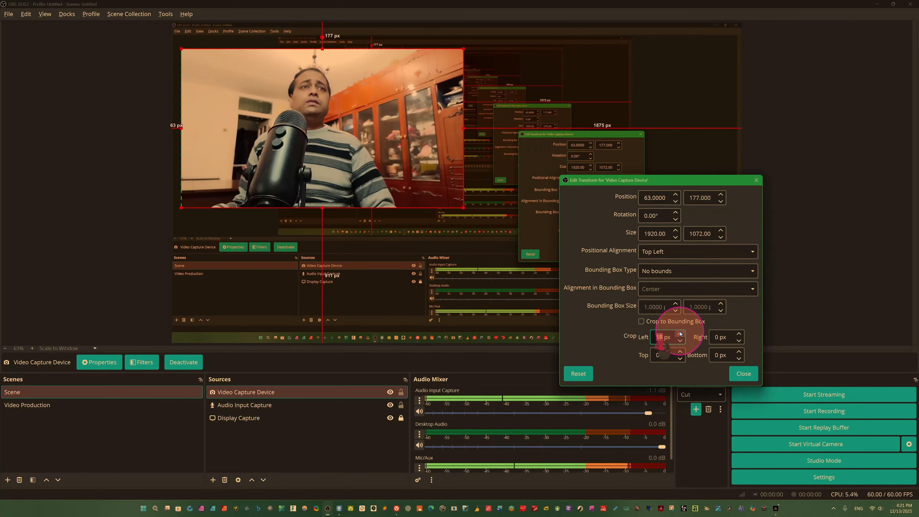
pyautogui.scroll(4, 721, 336)
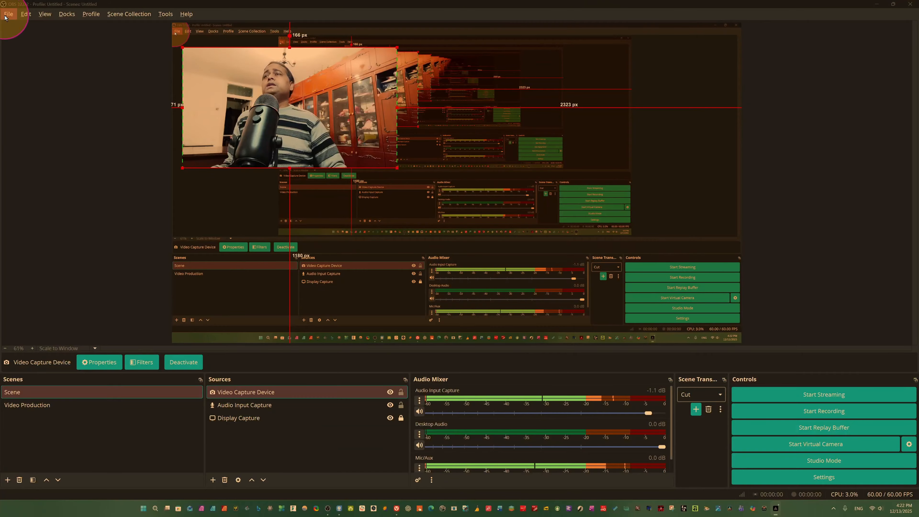
# Fit the webcam source to the screen and shrink it into the canvas's lower-left corner, about 1160 px below the top and 3196 px from the right edge.
pyautogui.click(25, 17)
pyautogui.moveTo(109, 119)
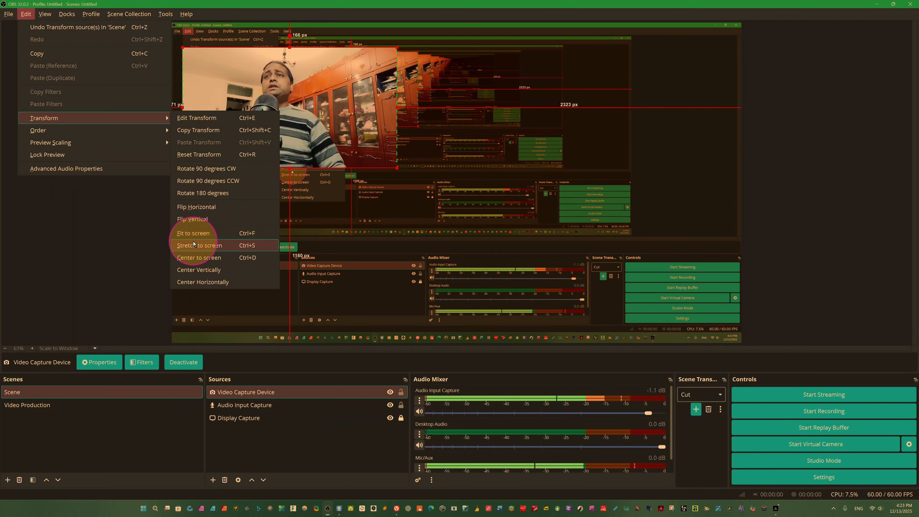
pyautogui.click(217, 233)
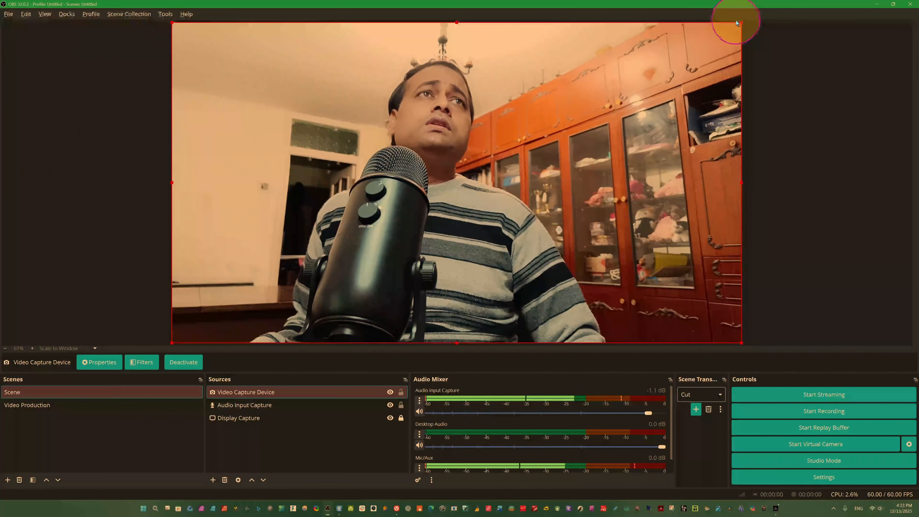
pyautogui.moveTo(740, 21); pyautogui.dragTo(267, 194)
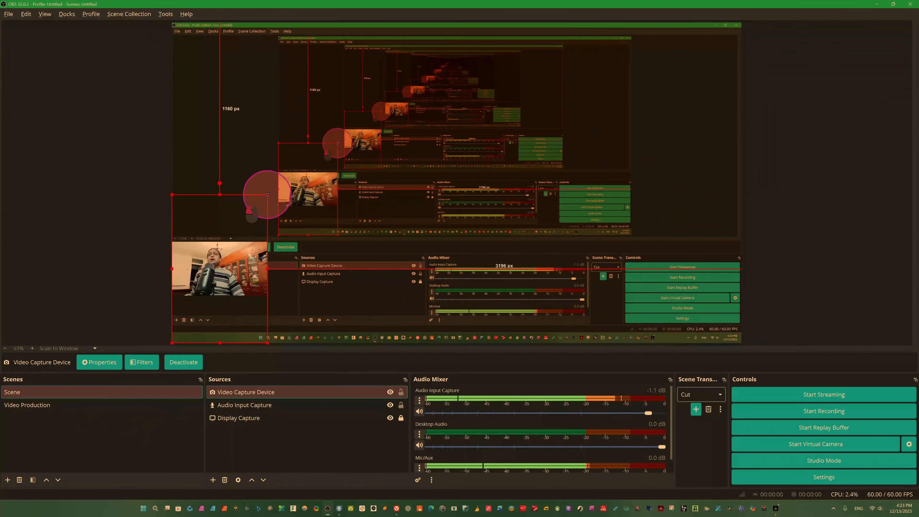
# Move the webcam image to the canvas's upper-left corner, enlarge it to about 1136 px from the bottom and 2985 px from the right, and lock it.
pyautogui.moveTo(226, 271); pyautogui.dragTo(225, 72)
pyautogui.moveTo(267, 149); pyautogui.dragTo(298, 174)
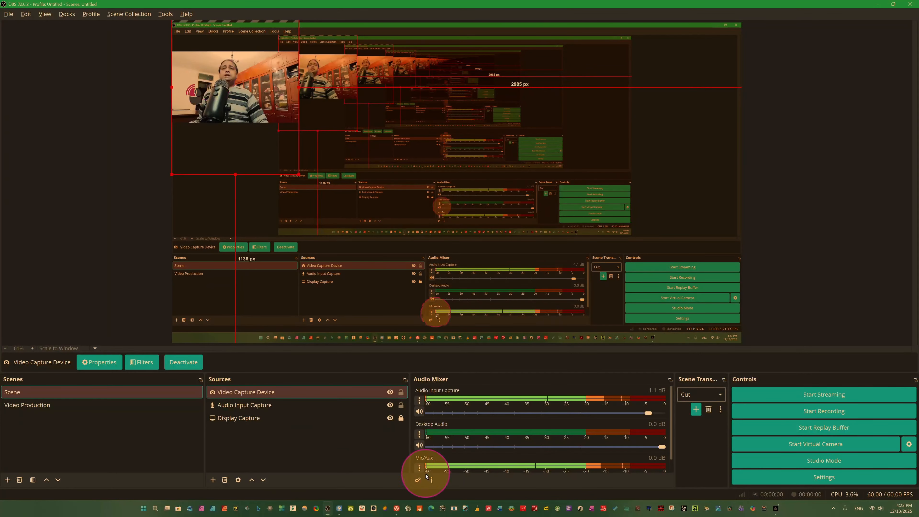
pyautogui.click(400, 392)
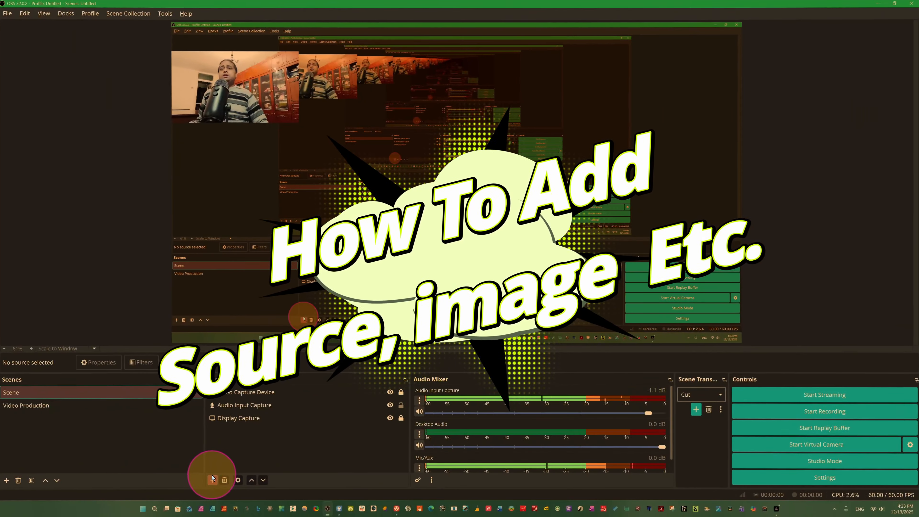
# Add a new Image source to the scene, keeping the name Image.
pyautogui.click(213, 480)
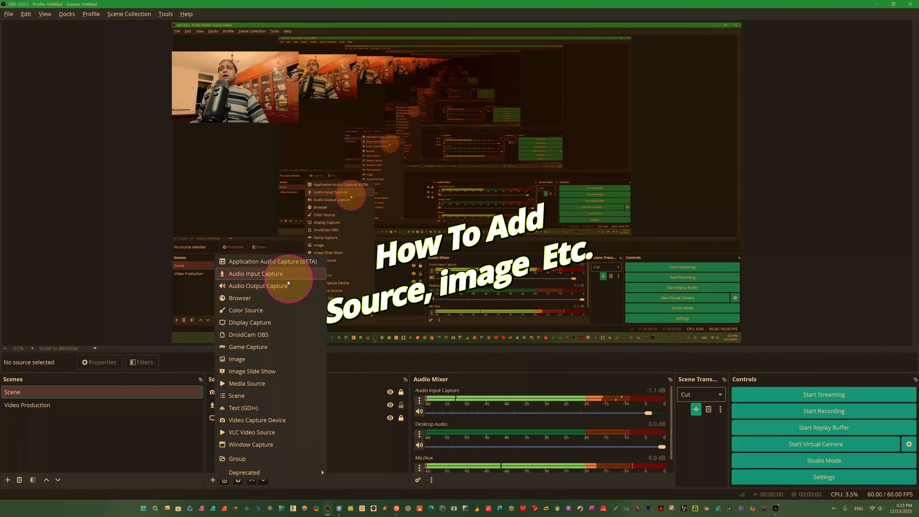
pyautogui.click(245, 360)
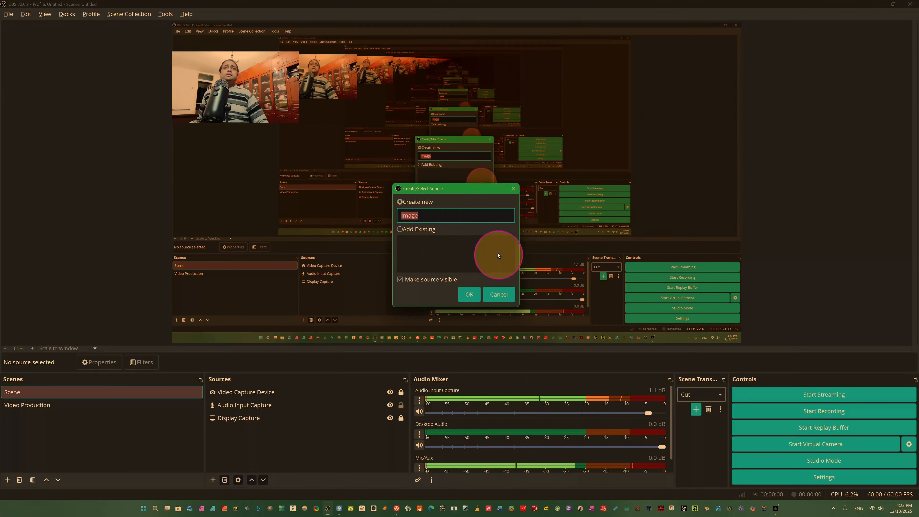
pyautogui.click(470, 294)
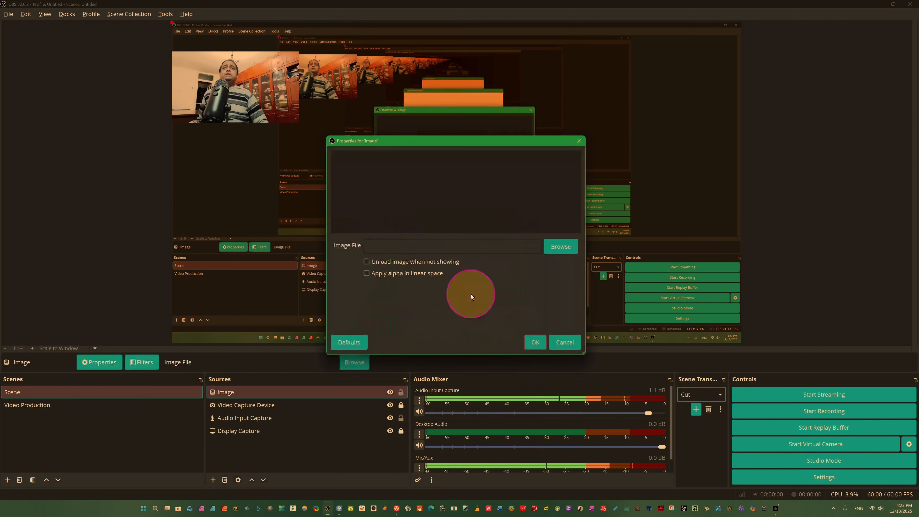
# Search the Software Media Explore folder on the F: drive for obs and use OBS LOGO BACKREMOVE.png as the source's image.
pyautogui.click(567, 249)
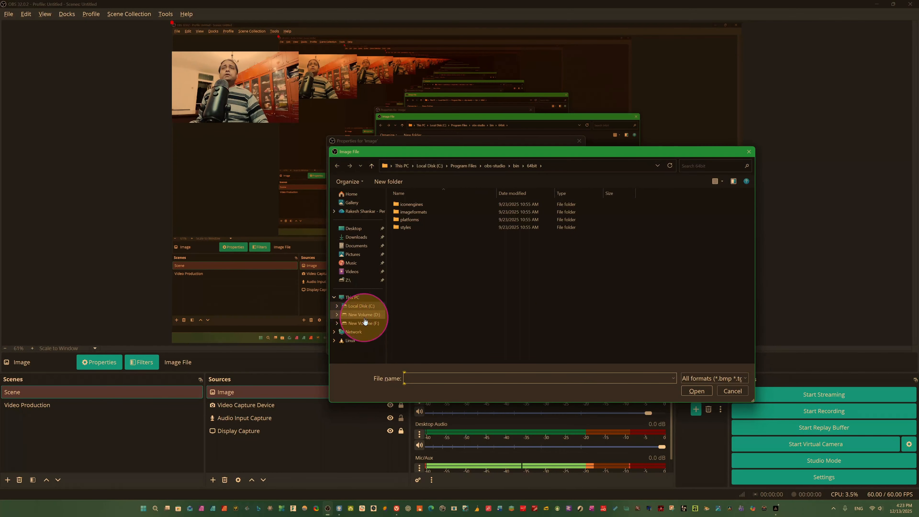
pyautogui.click(363, 323)
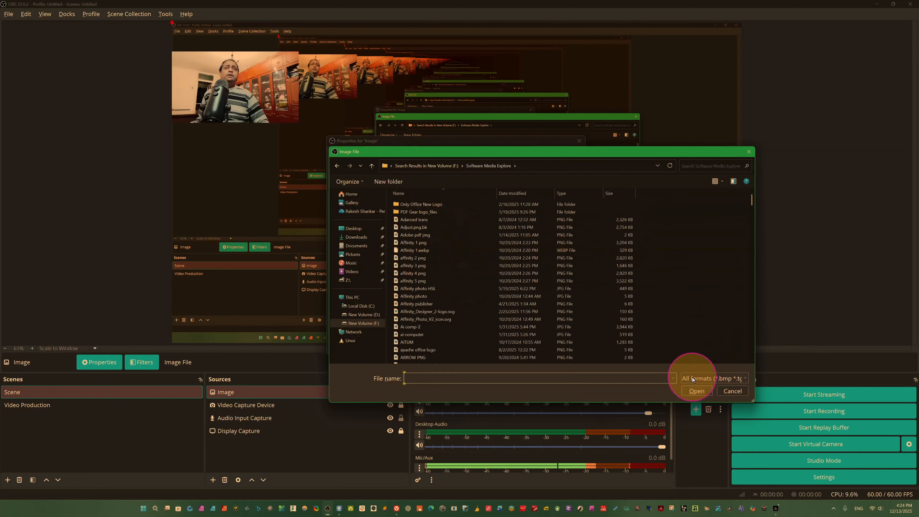
pyautogui.click(711, 165)
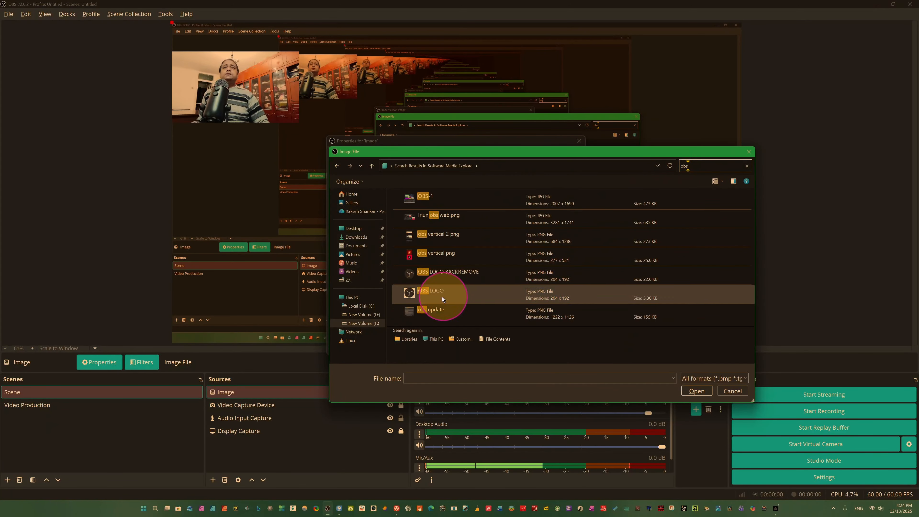
pyautogui.moveTo(463, 278); pyautogui.dragTo(596, 284)
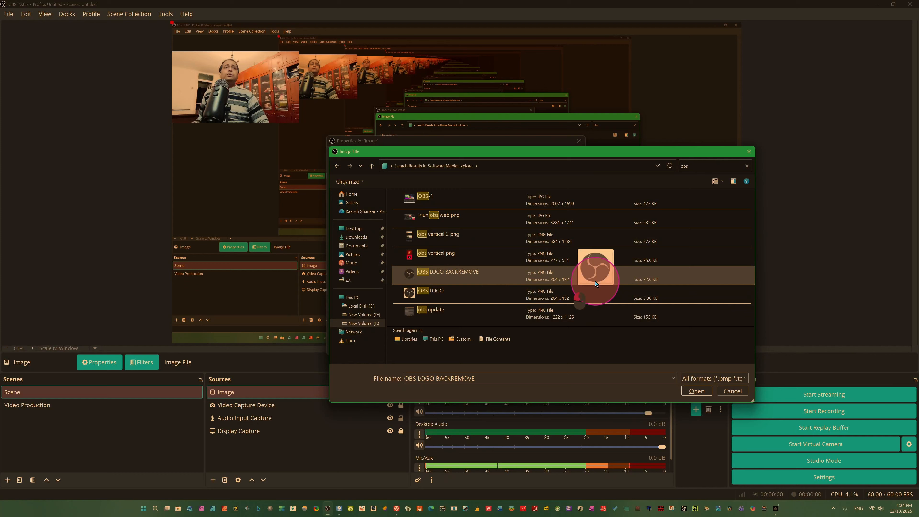
pyautogui.doubleClick(517, 274)
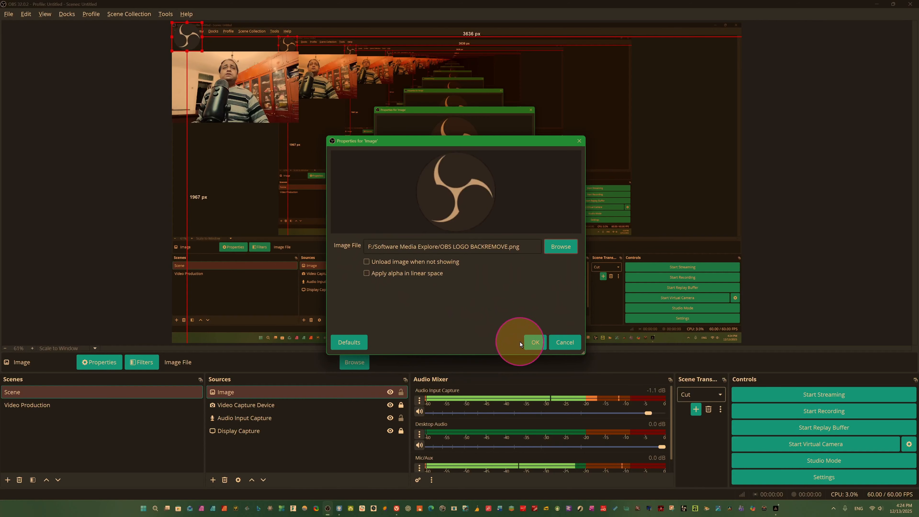
pyautogui.click(535, 341)
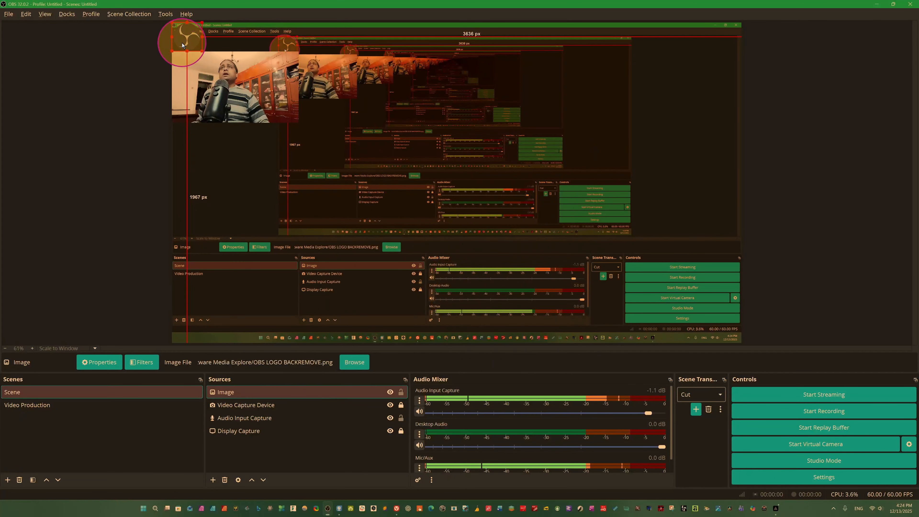
# Enlarge the logo in the canvas's upper-right corner, about 66 px from the top and 58 px from the right edge, and lock it.
pyautogui.moveTo(183, 39); pyautogui.dragTo(719, 188)
pyautogui.moveTo(684, 146); pyautogui.dragTo(681, 107)
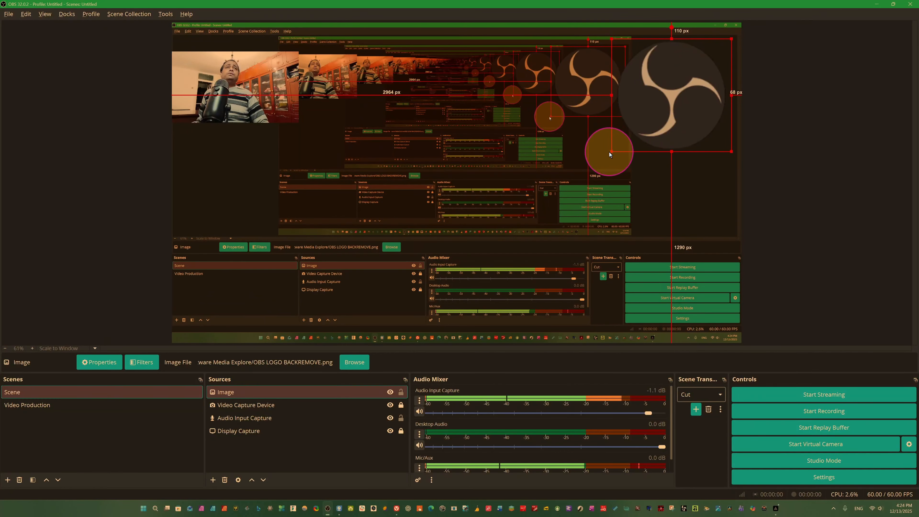
pyautogui.moveTo(661, 115); pyautogui.dragTo(662, 108)
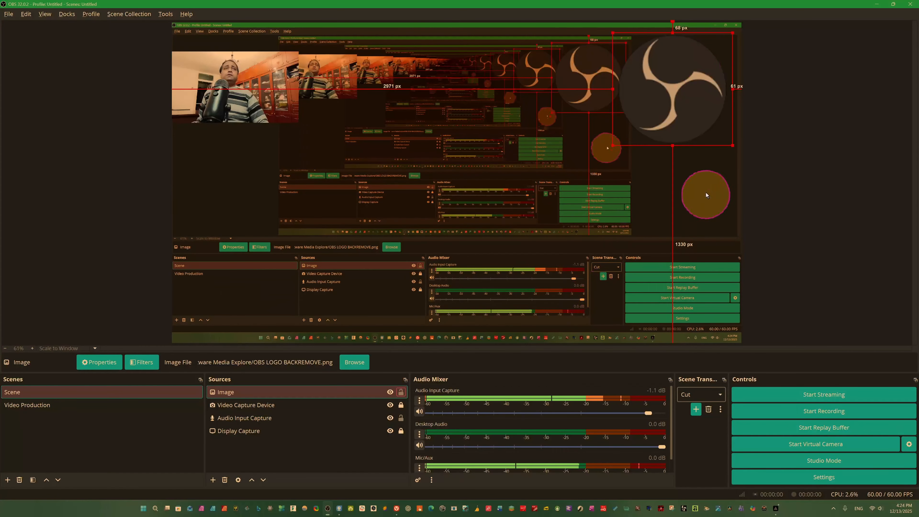
pyautogui.click(669, 97)
pyautogui.click(669, 97)
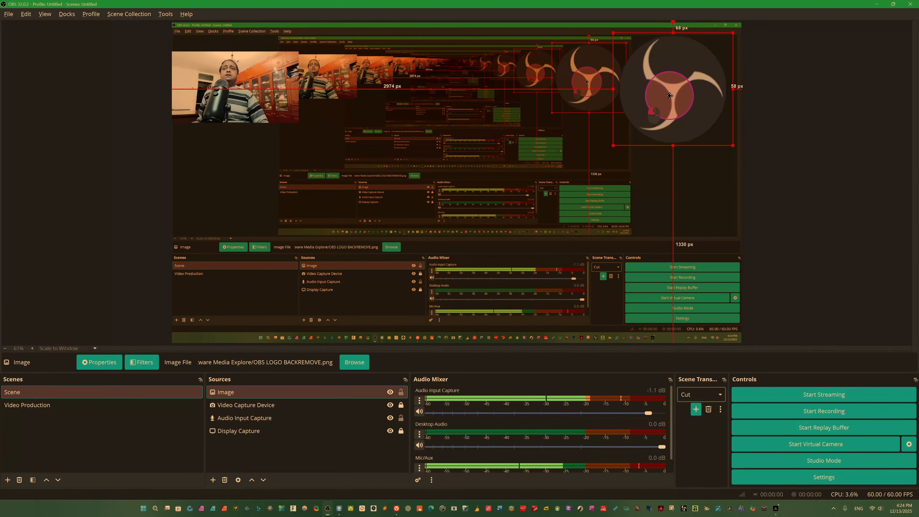
pyautogui.click(401, 393)
# Hide the logo image source and show it again, and check that the locked logo cannot be selected on the canvas.
pyautogui.click(393, 393)
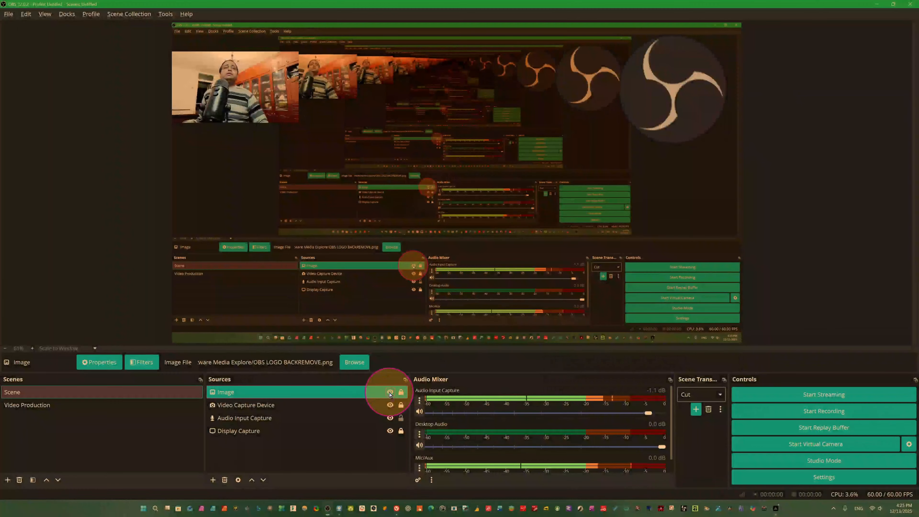
pyautogui.click(390, 392)
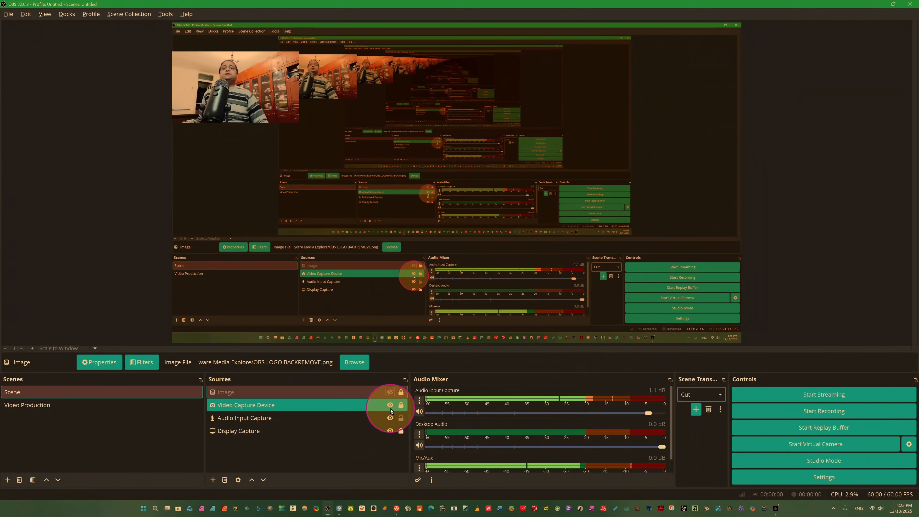
pyautogui.click(390, 394)
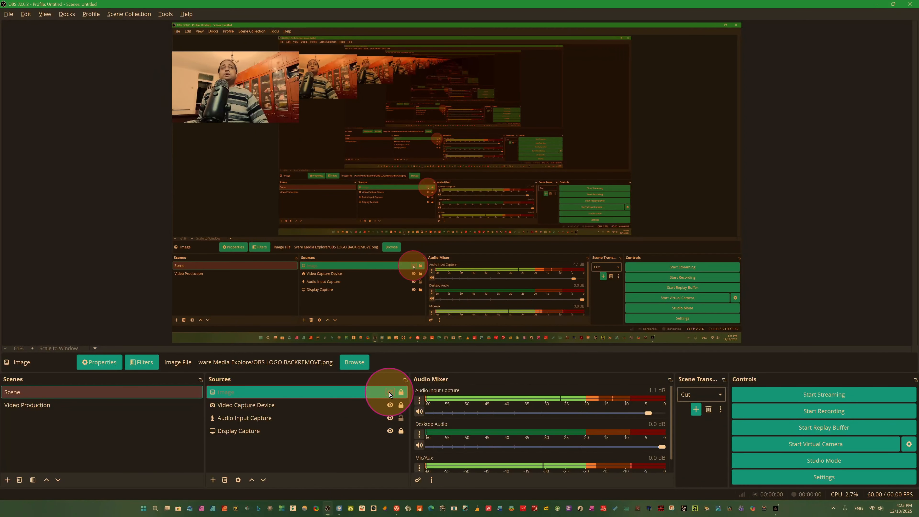
pyautogui.click(390, 394)
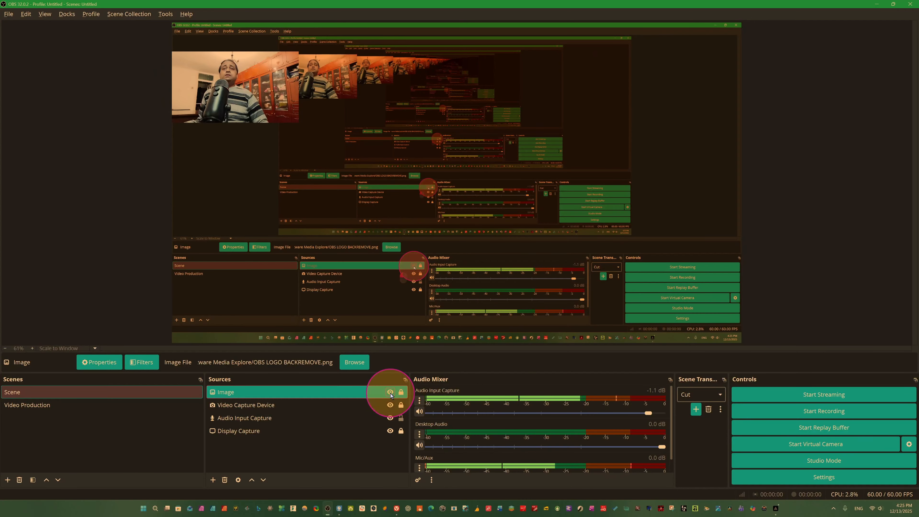
pyautogui.click(699, 105)
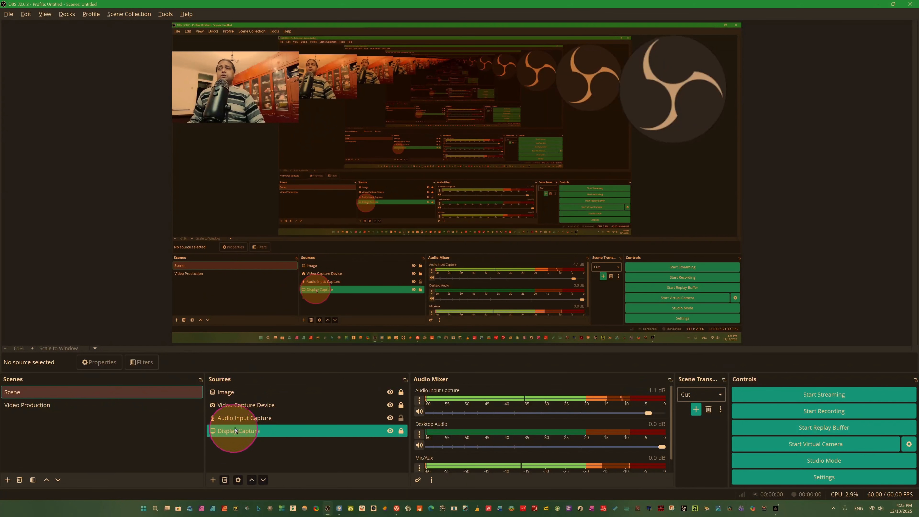
# Review the device properties of the Audio Input Capture source and accept them.
pyautogui.click(243, 421)
pyautogui.doubleClick(243, 421)
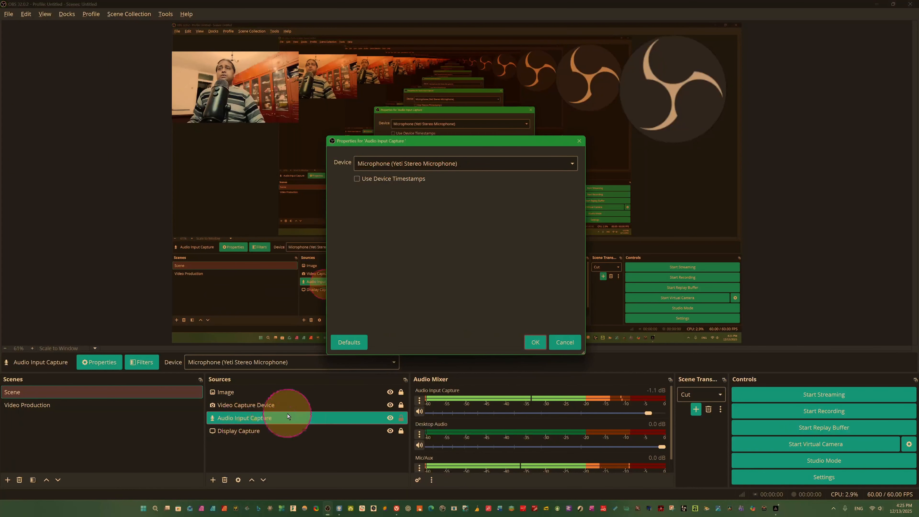
pyautogui.click(534, 342)
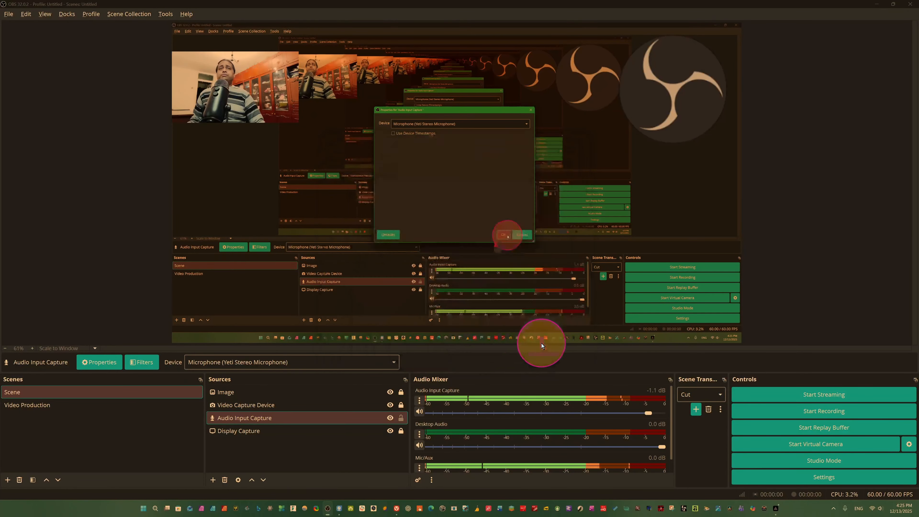
# Review the audio filters on Audio Input Capture, from 3-Band Equalizer to Upward Compressor, and close the filters.
pyautogui.click(138, 370)
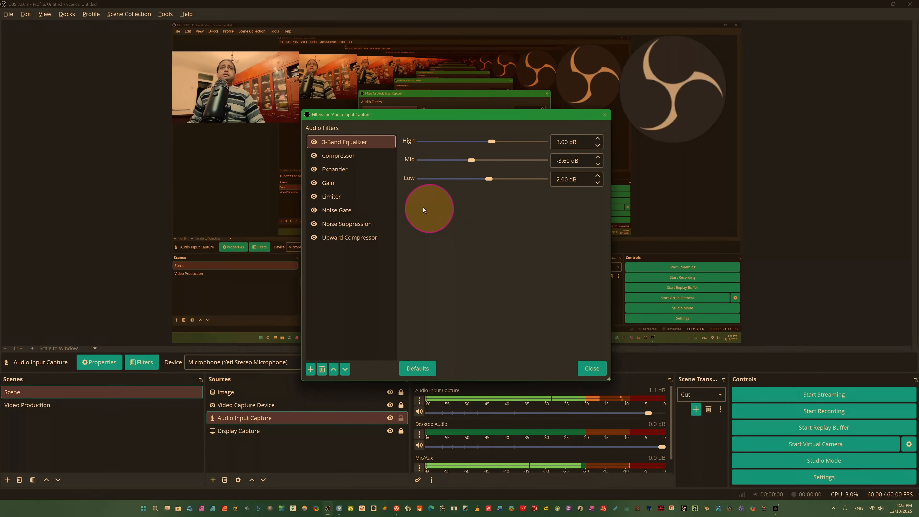
pyautogui.click(333, 156)
pyautogui.click(347, 142)
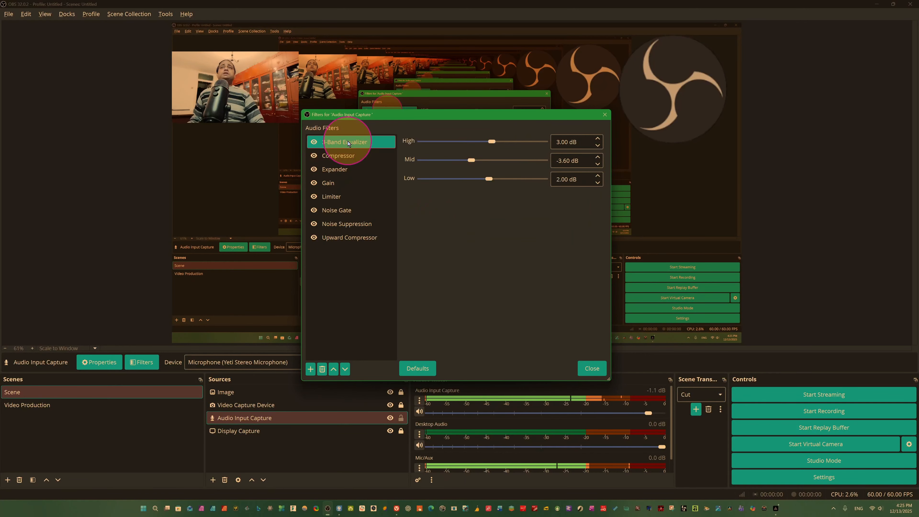
pyautogui.click(334, 173)
pyautogui.click(334, 184)
pyautogui.click(338, 196)
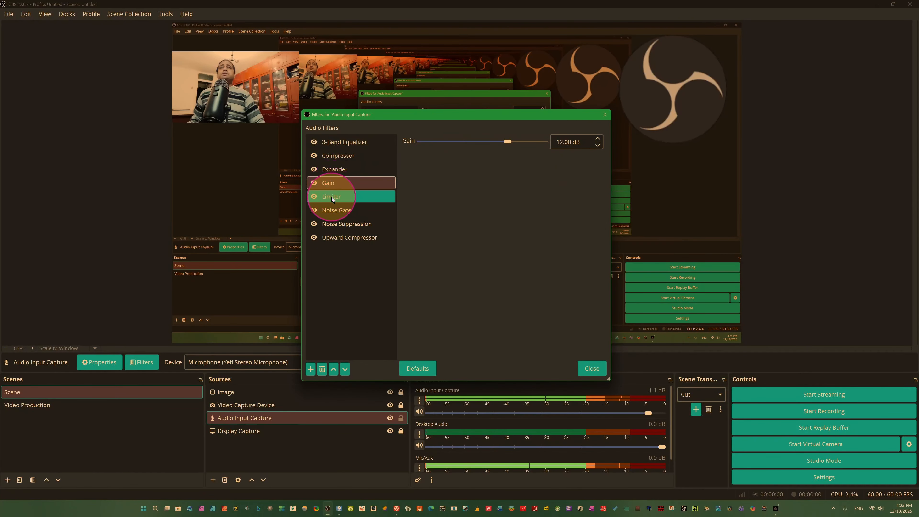
pyautogui.click(342, 213)
pyautogui.click(353, 224)
pyautogui.click(350, 238)
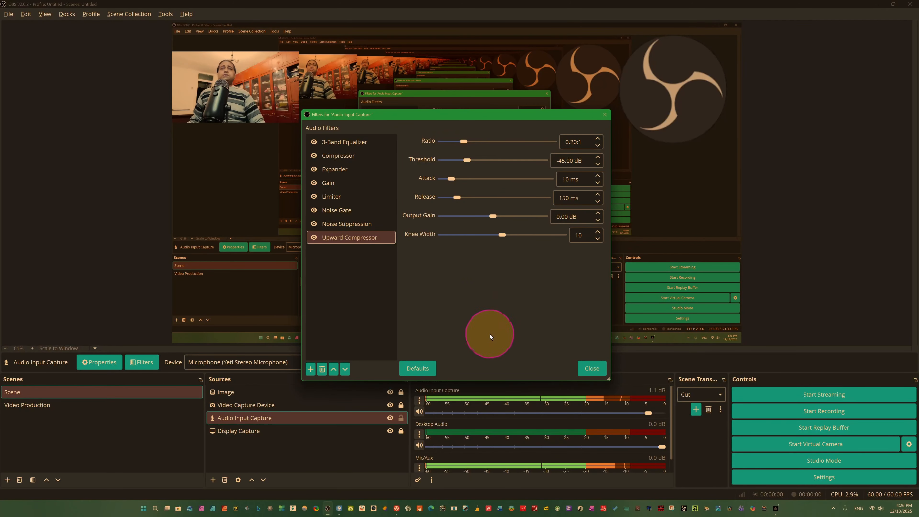
pyautogui.click(591, 370)
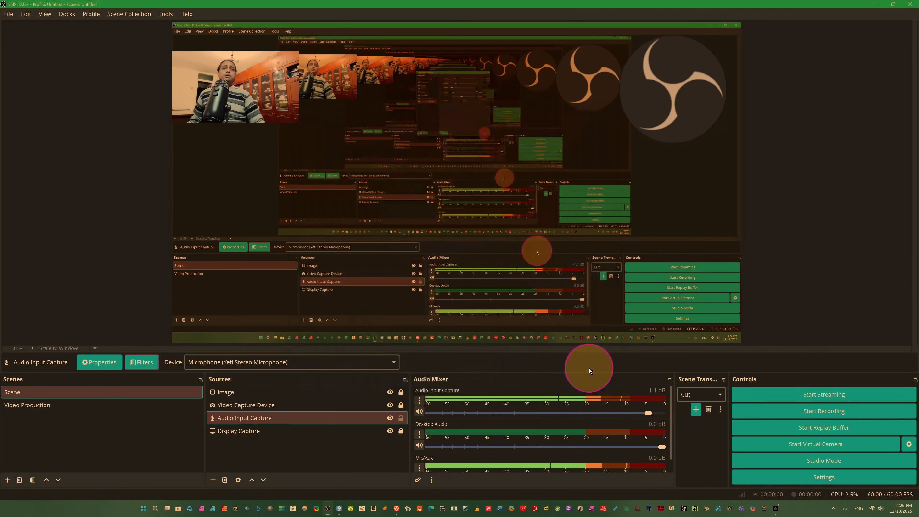
# Open the program settings and move the settings window slightly higher on the screen.
pyautogui.click(837, 479)
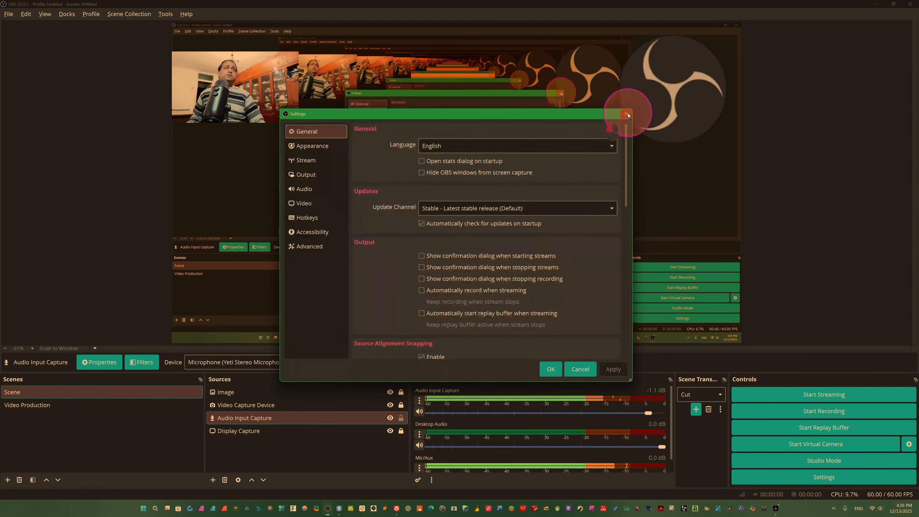
pyautogui.click(626, 114)
pyautogui.click(839, 480)
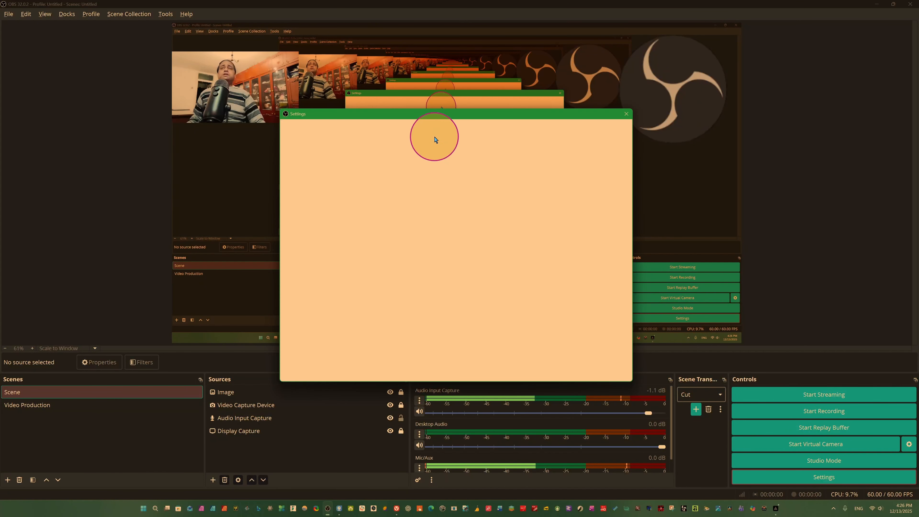
pyautogui.moveTo(505, 114); pyautogui.dragTo(515, 74)
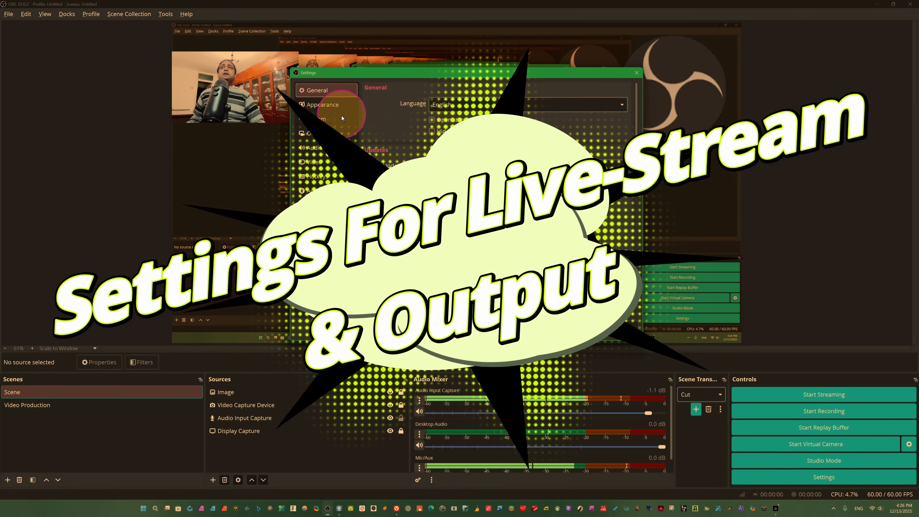
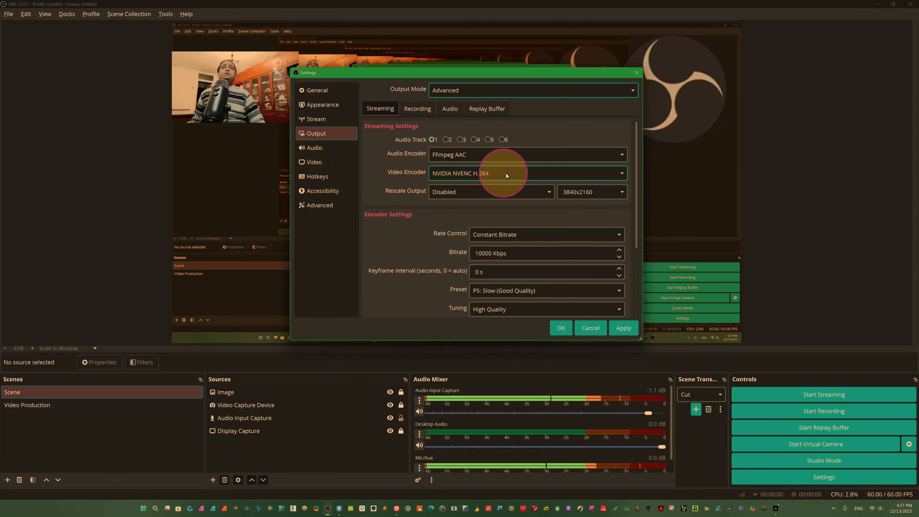
# Review the available video encoders for streaming in the Advanced output mode, keeping NVIDIA NVENC H.264.
pyautogui.click(621, 176)
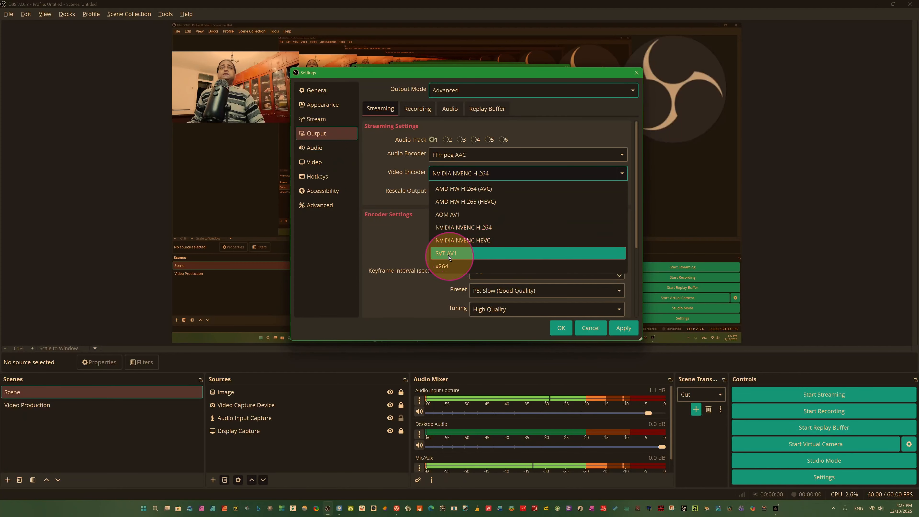
pyautogui.click(442, 268)
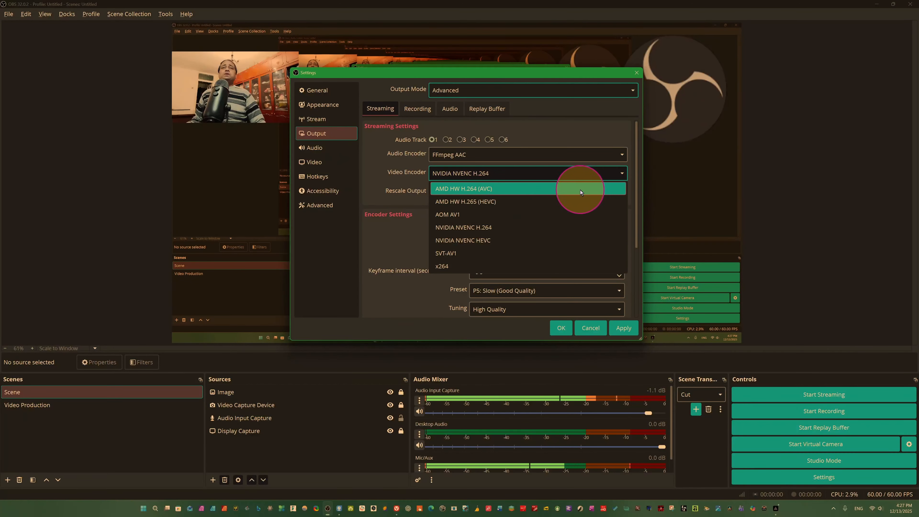
pyautogui.click(386, 239)
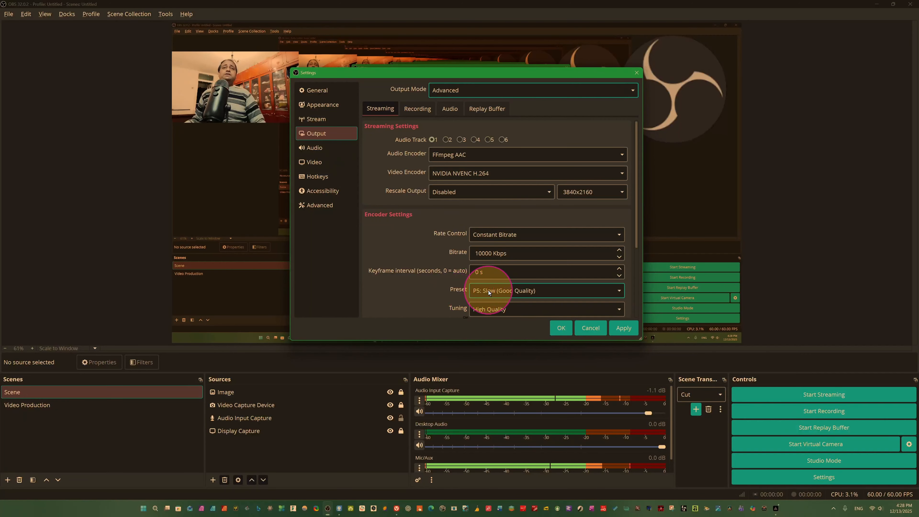
# Review the streaming encoder's preset, tuning and profile options, keeping P5: Slow (Good Quality), High Quality and high.
pyautogui.moveTo(633, 238); pyautogui.dragTo(634, 293)
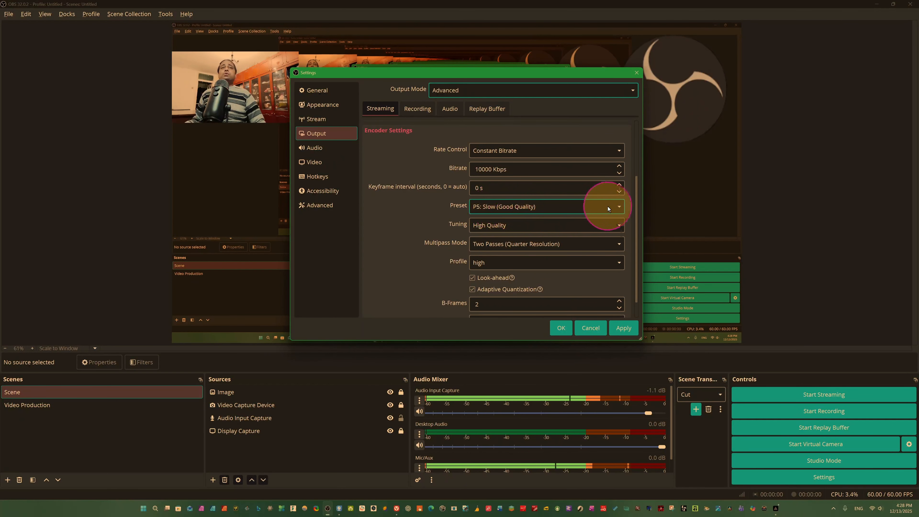
pyautogui.click(618, 207)
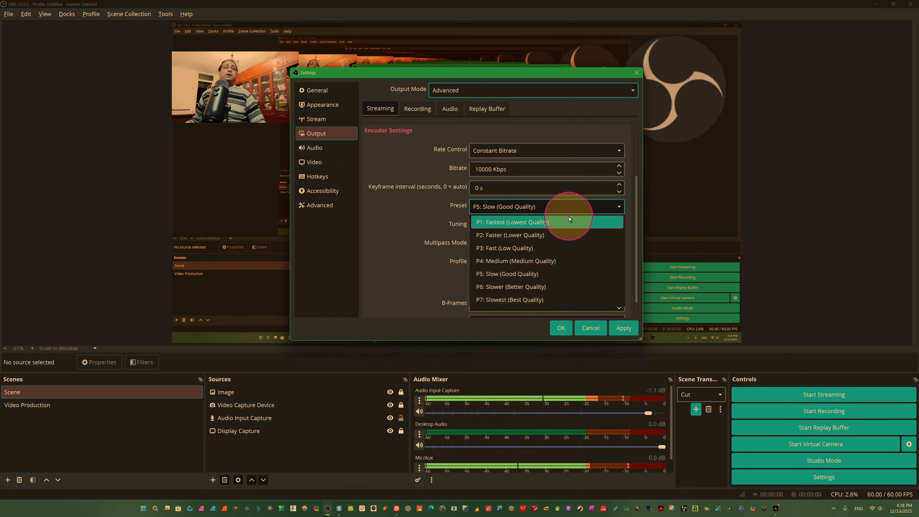
pyautogui.click(412, 212)
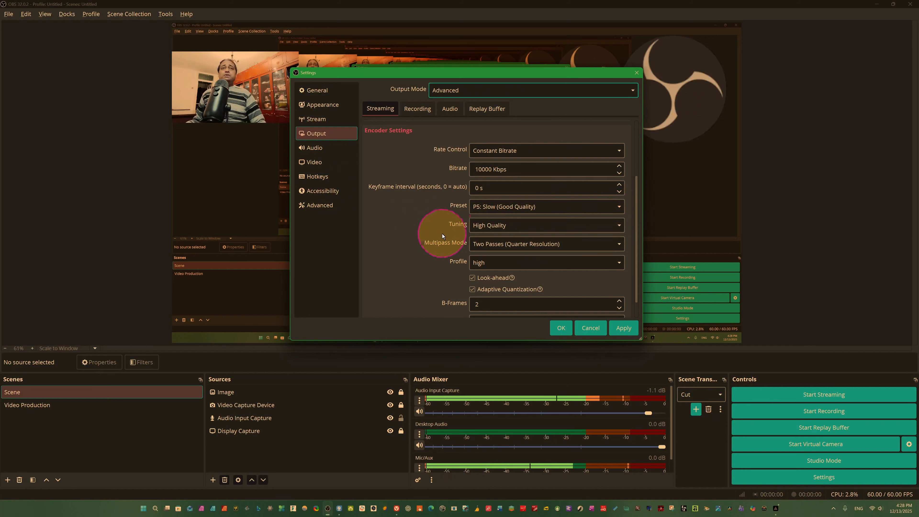
pyautogui.click(615, 225)
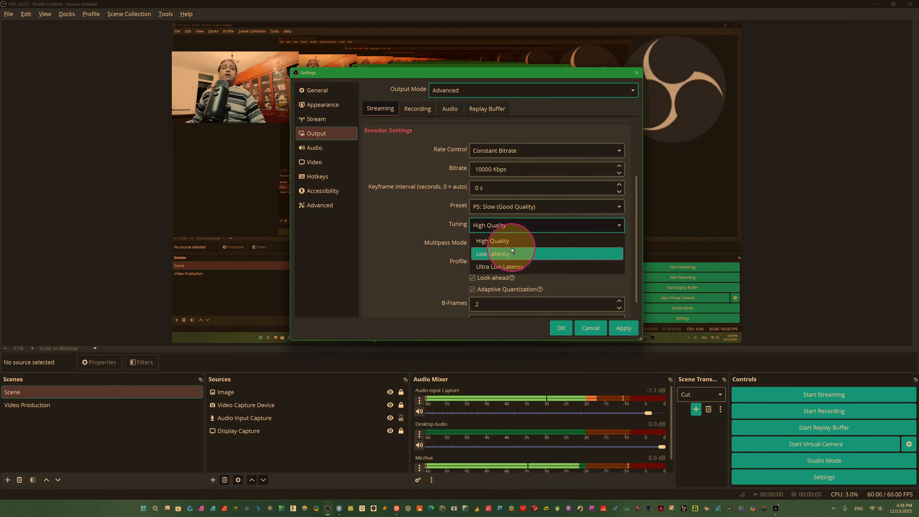
pyautogui.click(511, 240)
pyautogui.click(616, 263)
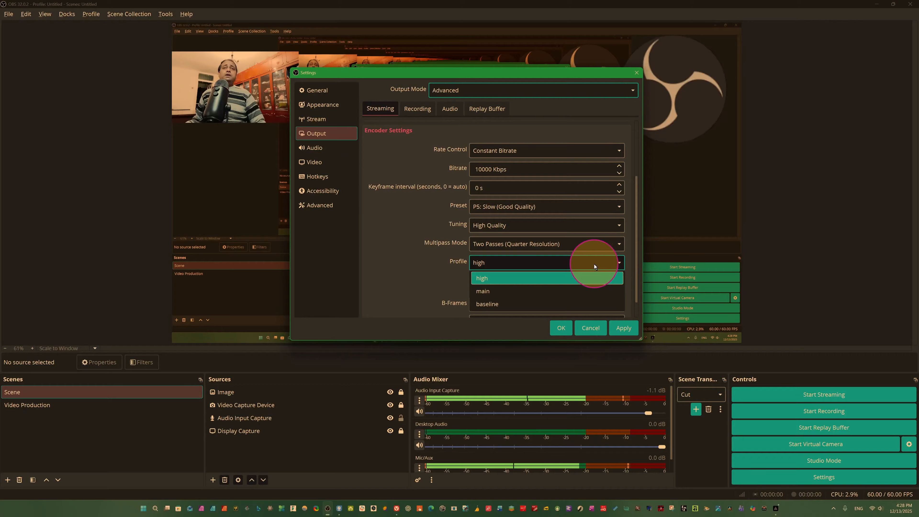
pyautogui.click(410, 267)
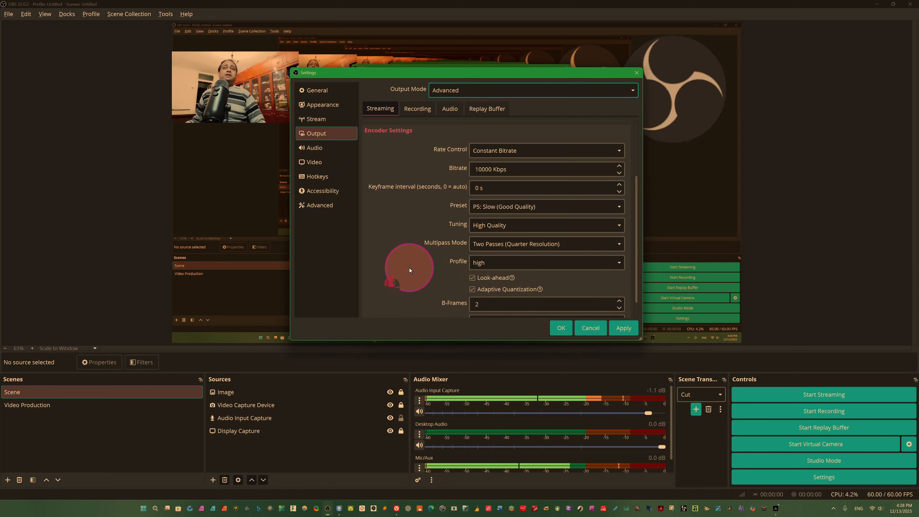
pyautogui.moveTo(635, 264); pyautogui.dragTo(639, 286)
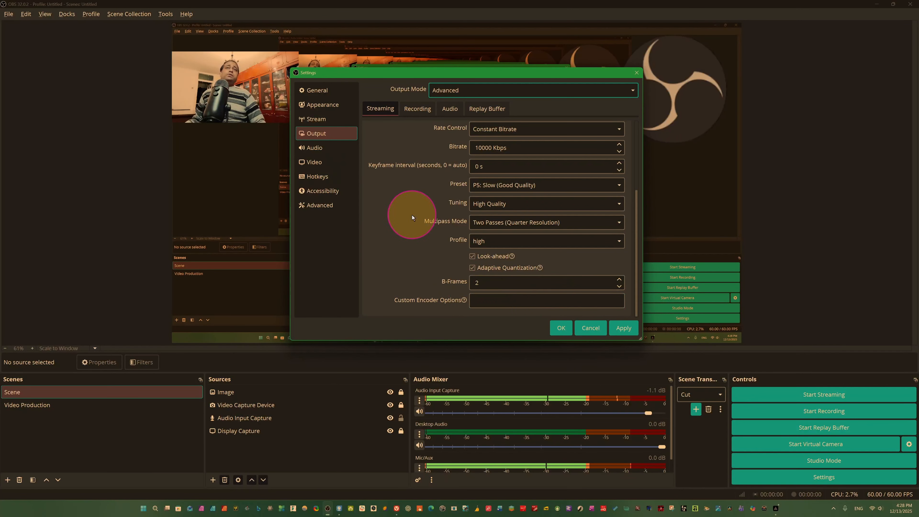
# In the output audio settings, try a Track 1 audio bitrate of 160 and restore it to 320.
pyautogui.click(450, 108)
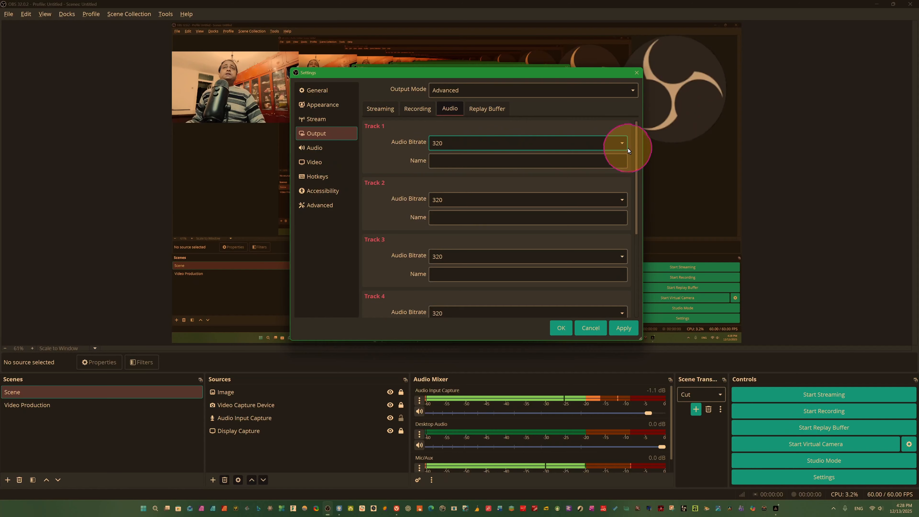
pyautogui.click(622, 145)
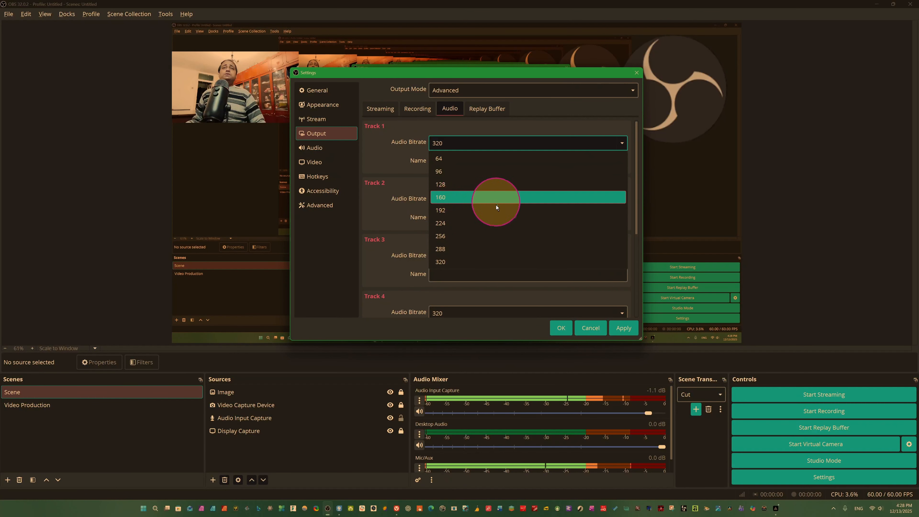
pyautogui.click(451, 197)
pyautogui.click(451, 200)
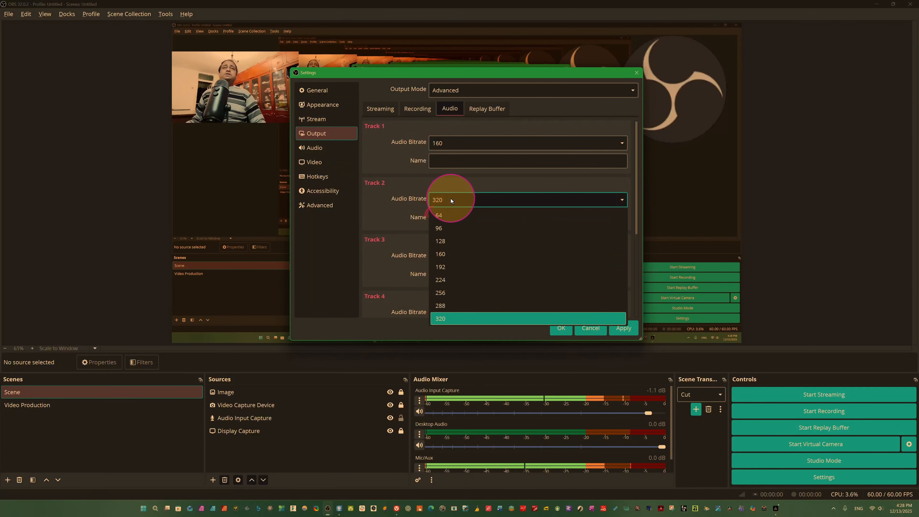
pyautogui.click(500, 200)
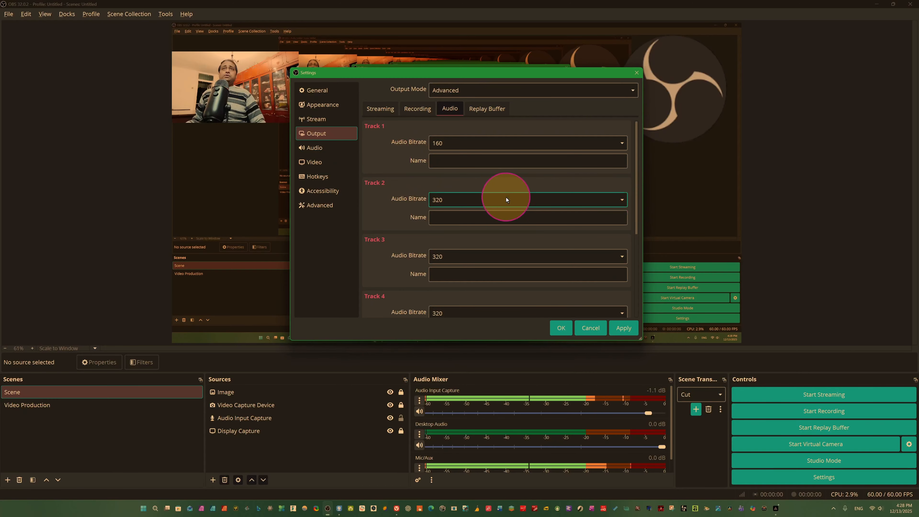
pyautogui.click(623, 142)
pyautogui.click(454, 195)
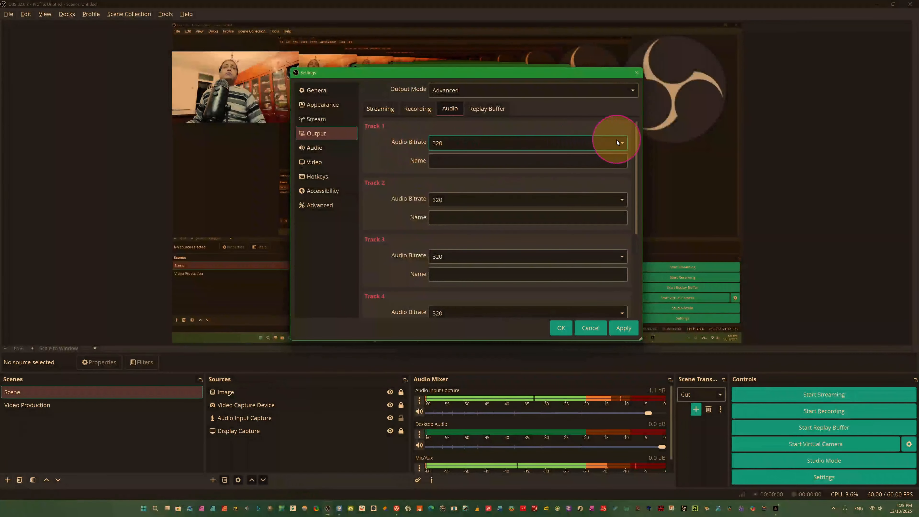
pyautogui.click(617, 142)
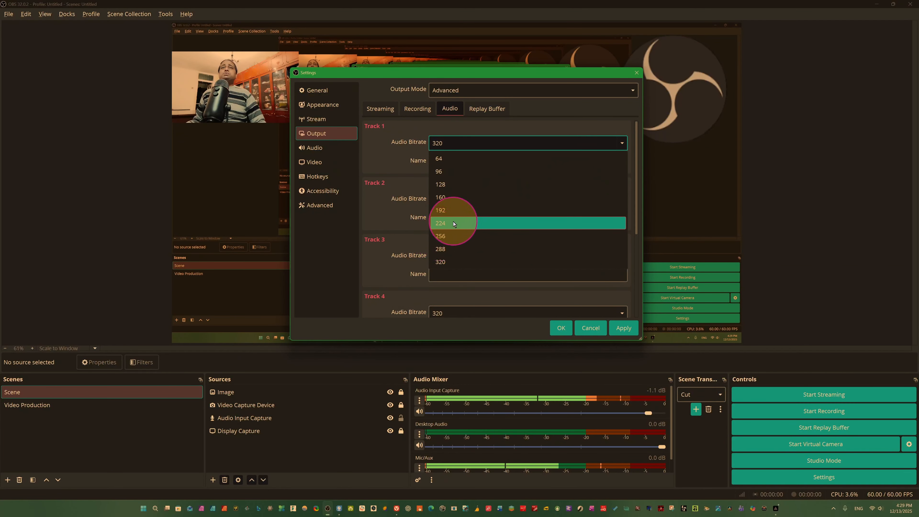
pyautogui.click(443, 262)
# Set the output audio bitrates of Track 1 and Track 2 to 160, and open the replay buffer settings.
pyautogui.moveTo(637, 231); pyautogui.dragTo(639, 245)
pyautogui.click(468, 127)
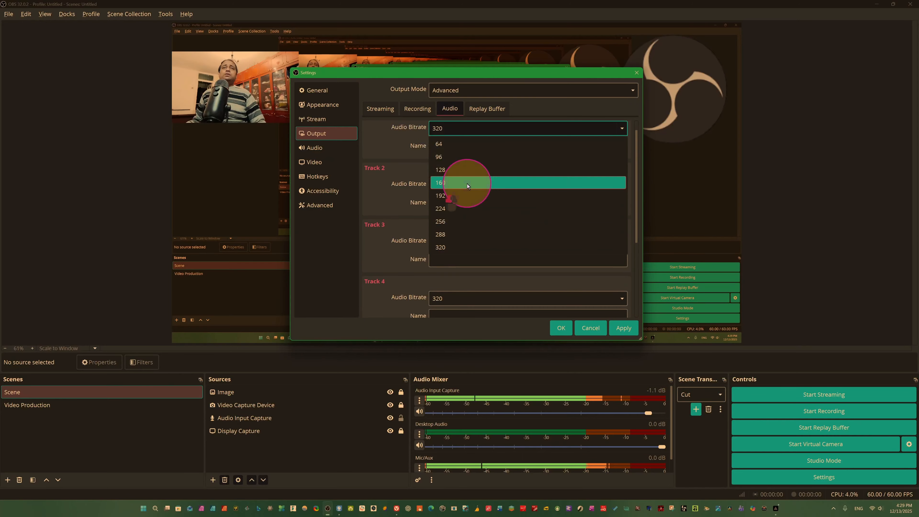
pyautogui.click(467, 184)
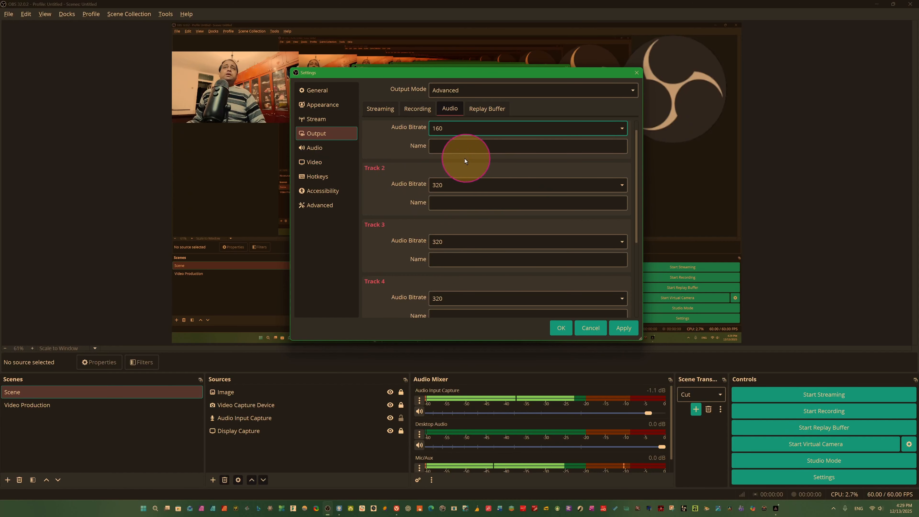
pyautogui.click(620, 185)
pyautogui.click(445, 242)
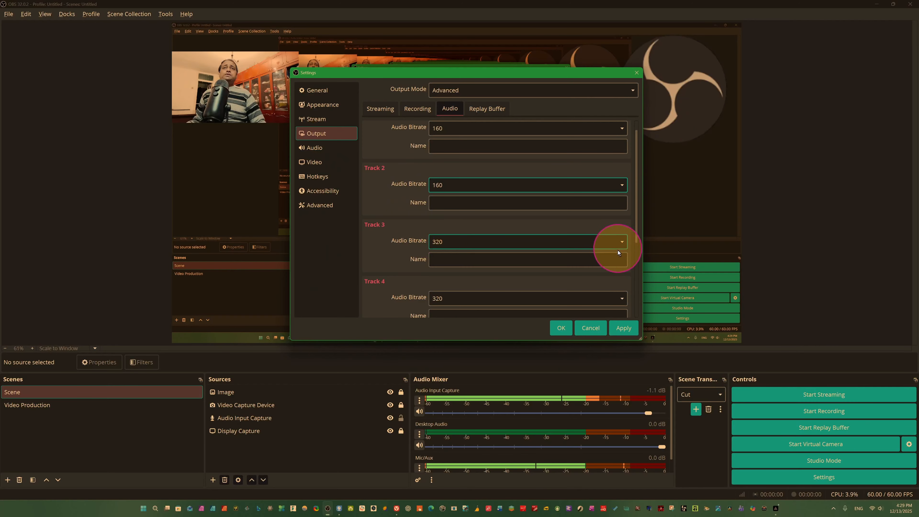
pyautogui.click(619, 242)
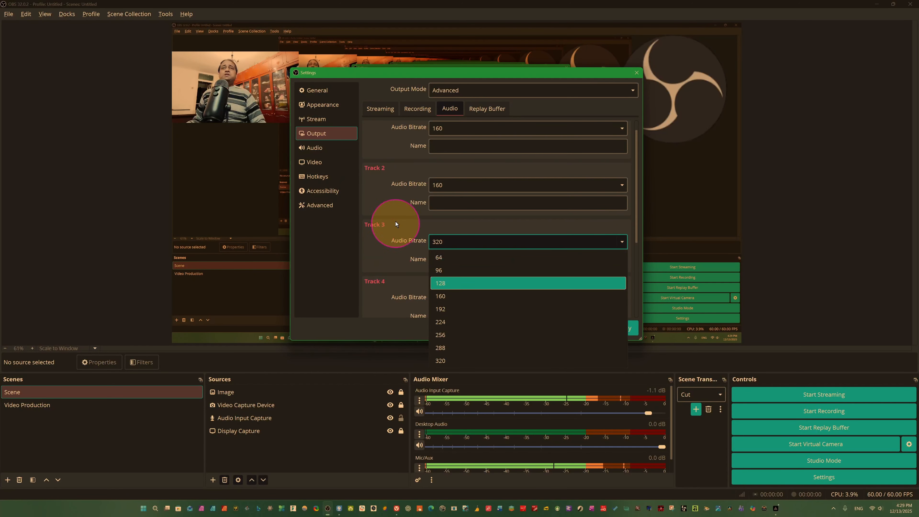
pyautogui.click(381, 207)
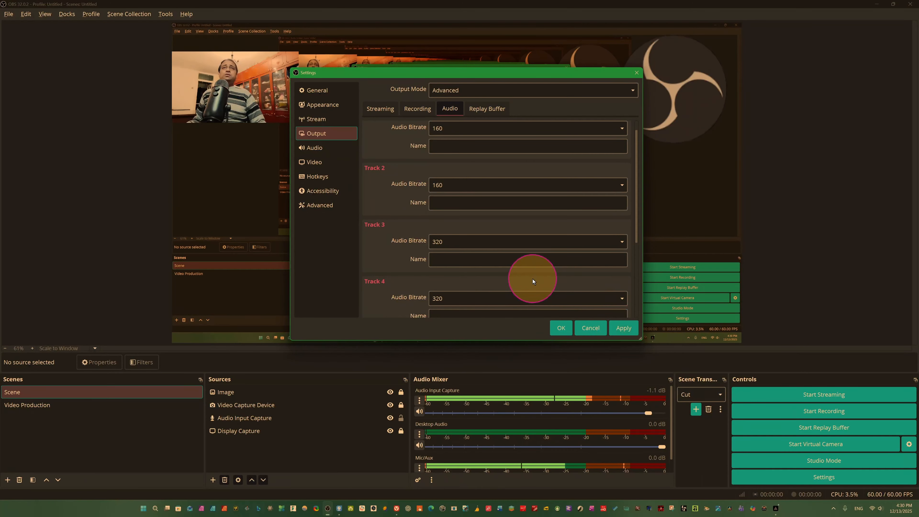
pyautogui.click(482, 110)
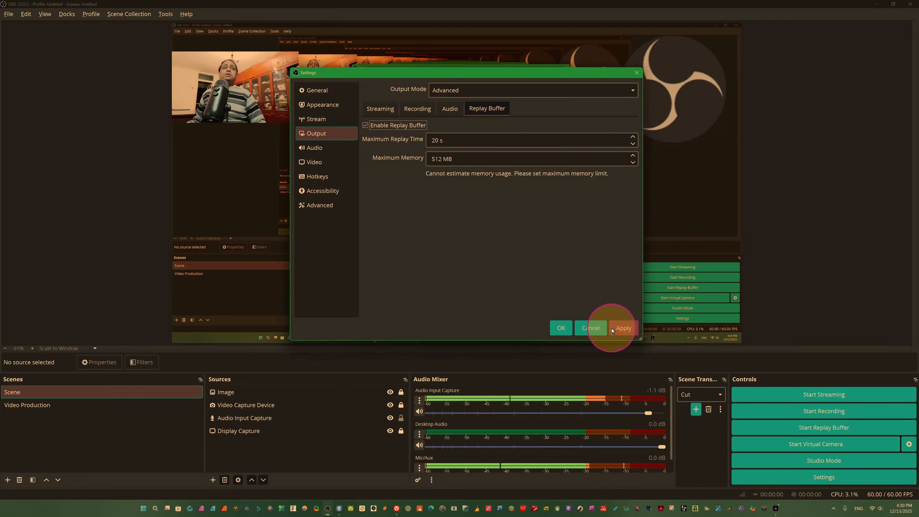
# In the global audio devices, choose DELL S3221QS (NVIDIA High Definition Audio) for Desktop Audio and Microphone (Yeti Stereo Microphone) for Mic/Auxiliary Audio.
pyautogui.click(316, 151)
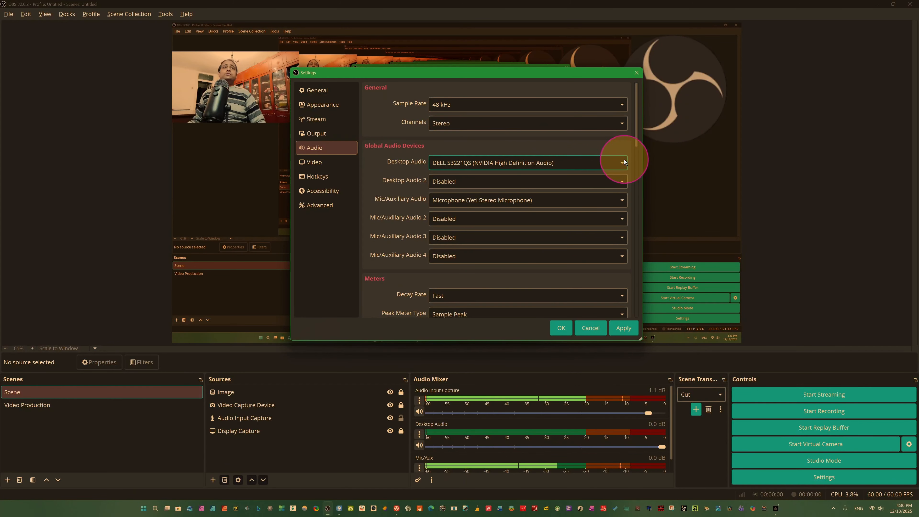
pyautogui.click(615, 163)
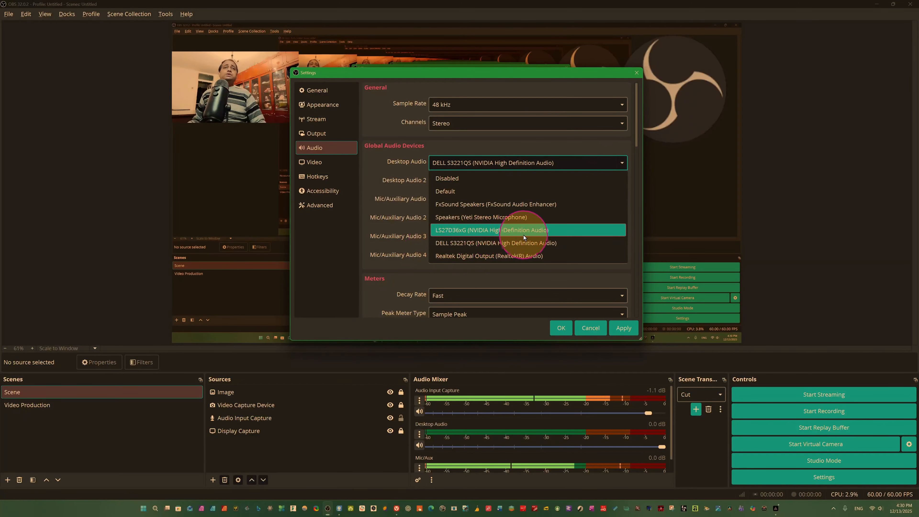
pyautogui.doubleClick(499, 241)
pyautogui.click(386, 124)
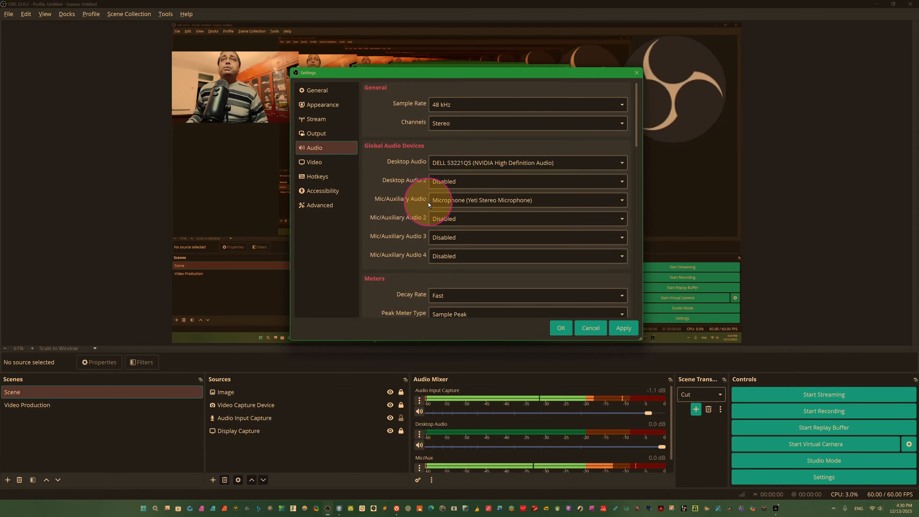
pyautogui.click(622, 200)
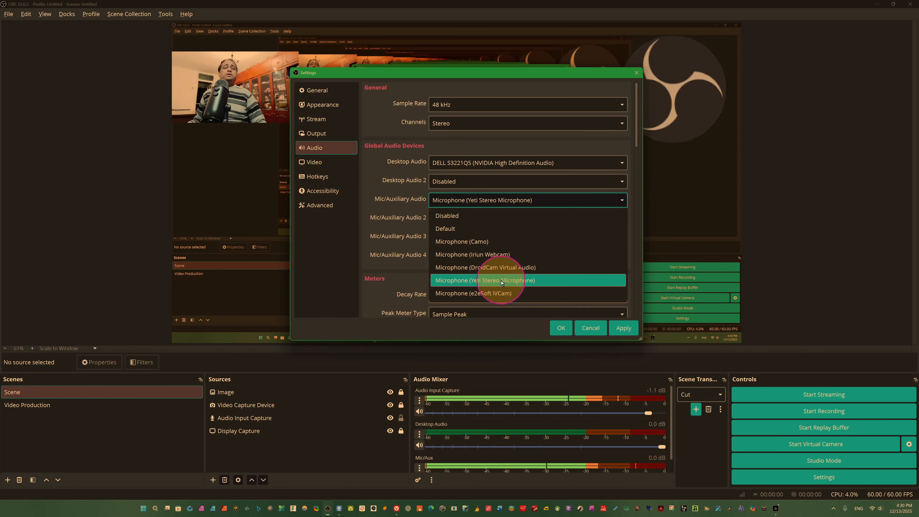
pyautogui.click(502, 282)
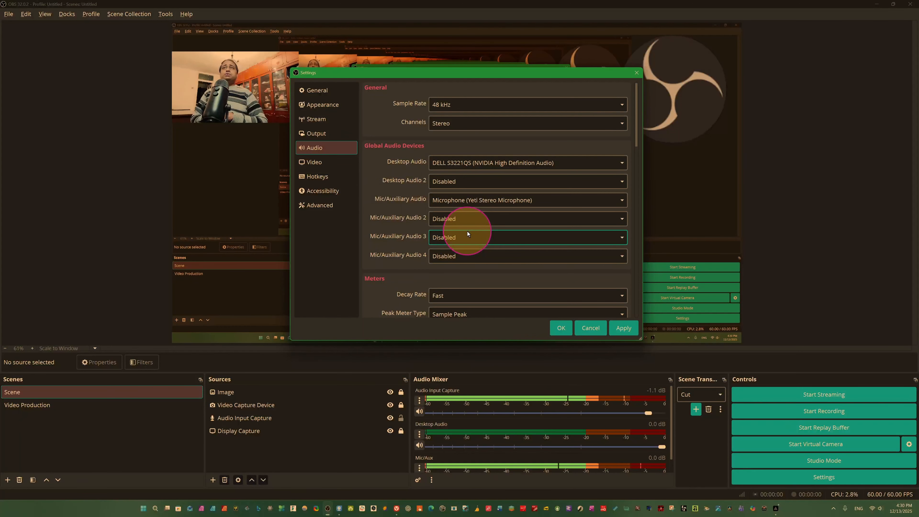
# Move the settings window slightly up and across, and review the audio monitoring device, meter decay rate and audio hotkey options.
pyautogui.moveTo(462, 73); pyautogui.dragTo(505, 60)
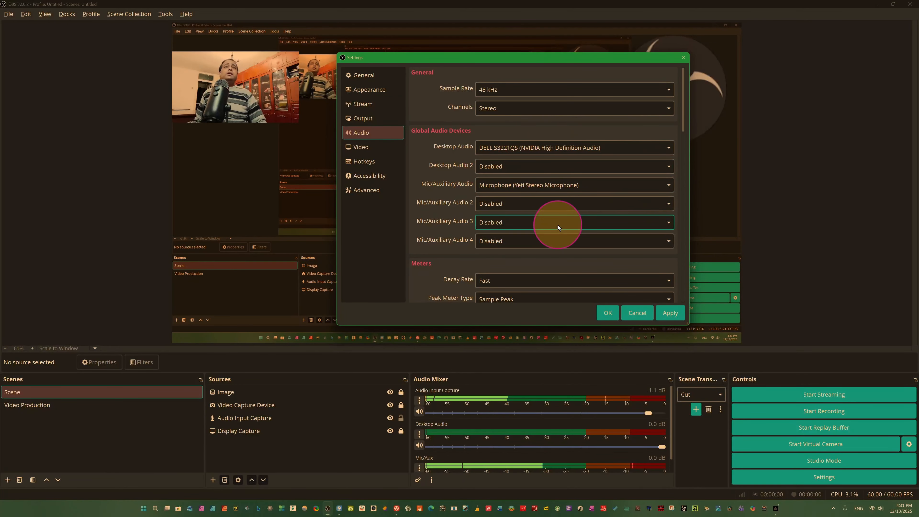
pyautogui.moveTo(688, 112); pyautogui.dragTo(692, 152)
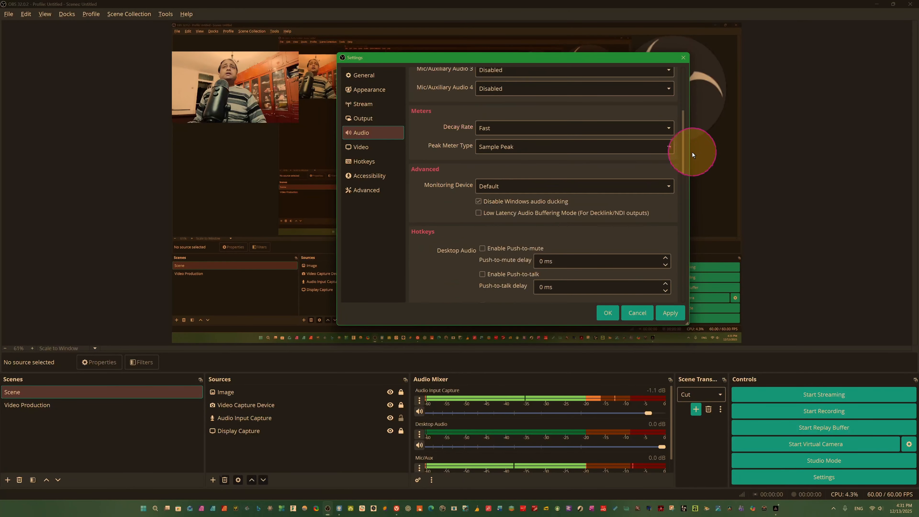
pyautogui.click(667, 185)
pyautogui.click(444, 203)
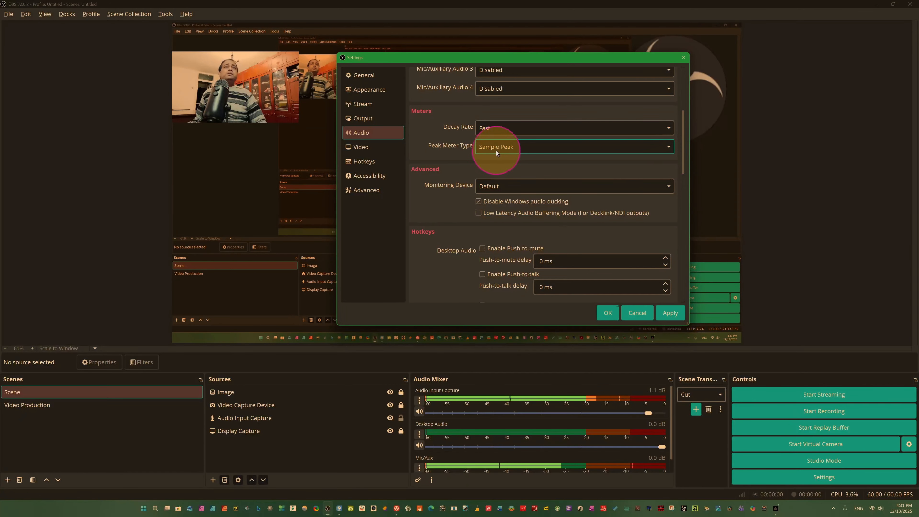
pyautogui.click(670, 130)
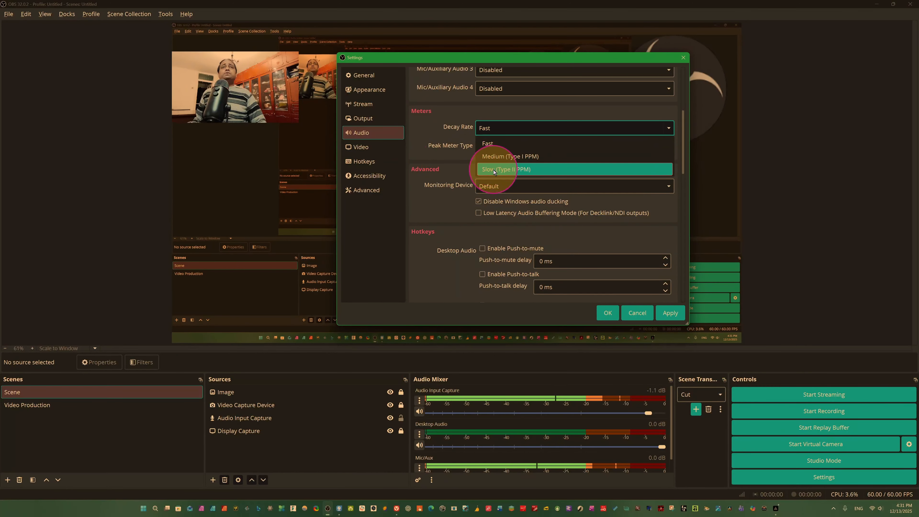
pyautogui.click(418, 132)
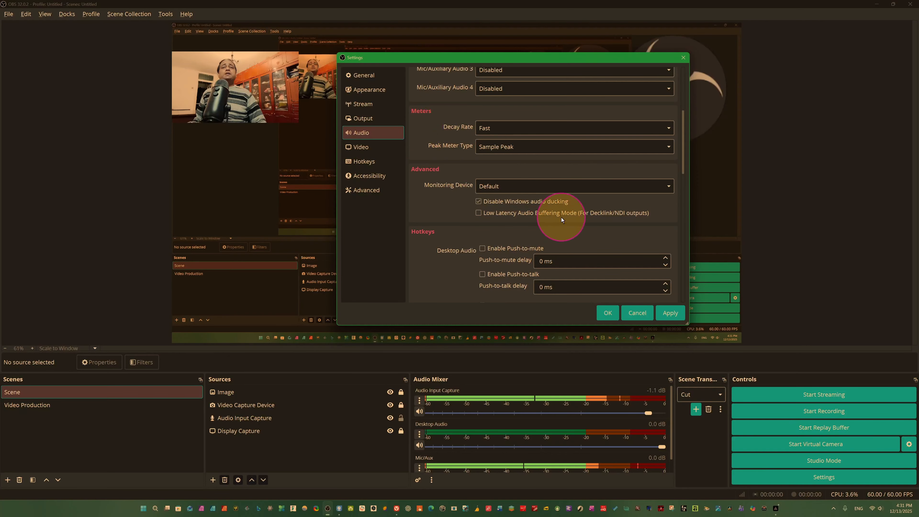
pyautogui.moveTo(686, 168); pyautogui.dragTo(688, 200)
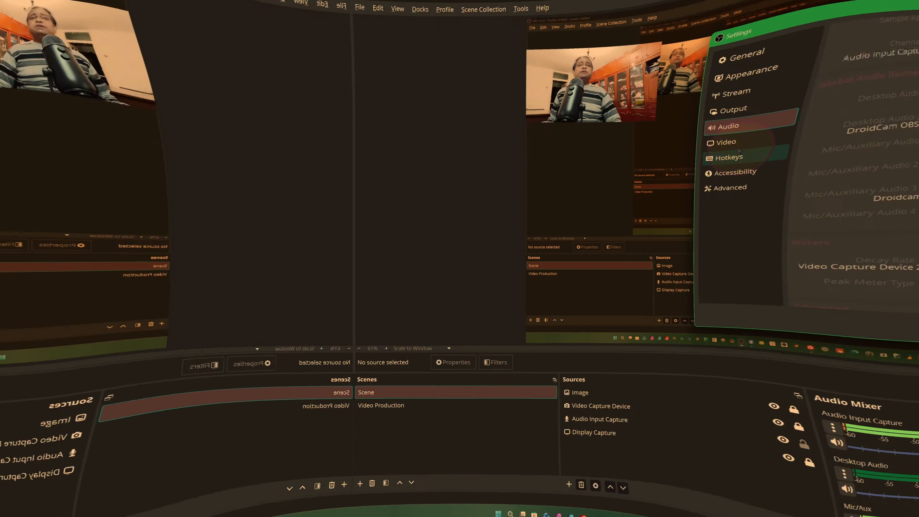
# Review the base canvas and output resolution options in the video settings, keeping 3840x2160 and 1920x1080.
pyautogui.click(361, 147)
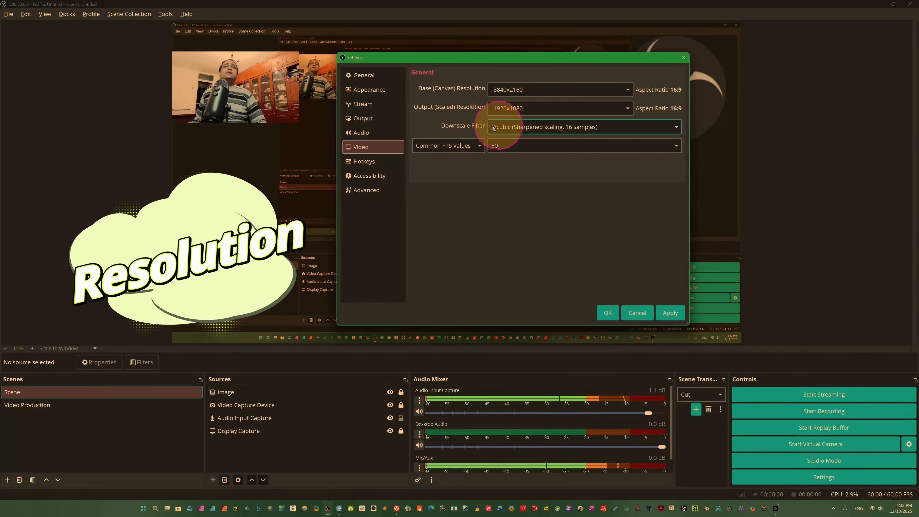
pyautogui.click(627, 90)
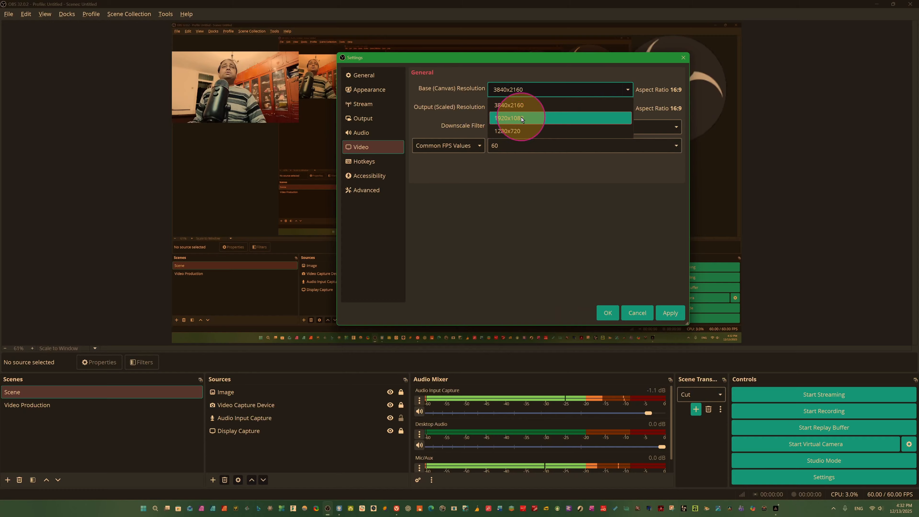
pyautogui.click(608, 170)
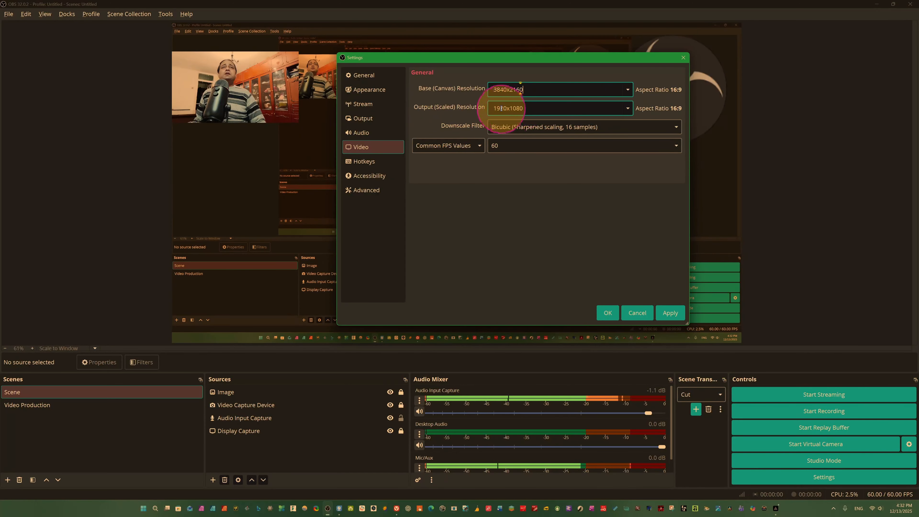
pyautogui.click(627, 109)
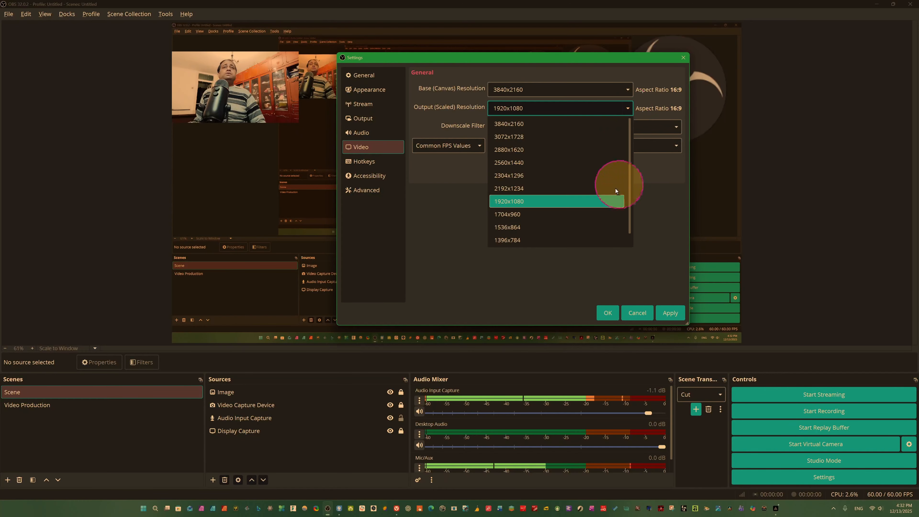
pyautogui.click(440, 212)
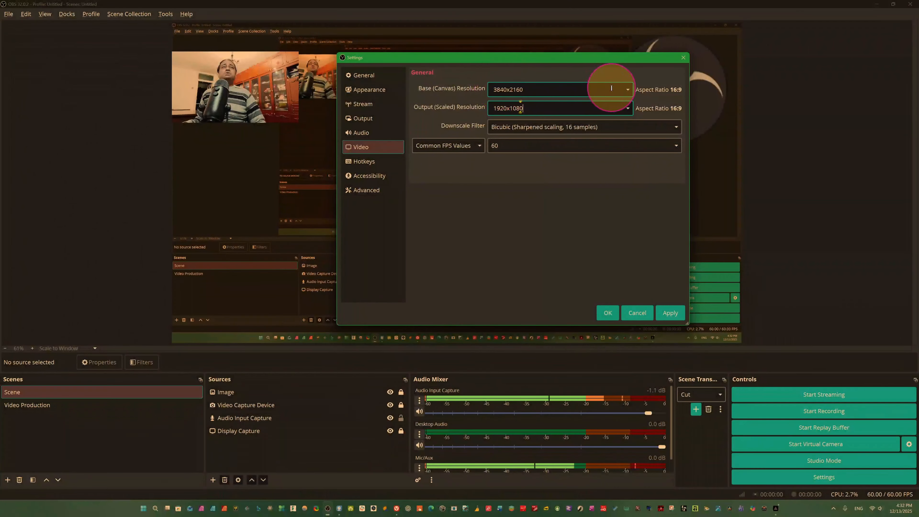
# Examine the base canvas resolution choices, the FPS value types and the list of common FPS values, keeping 3840x2160 and 60.
pyautogui.click(623, 94)
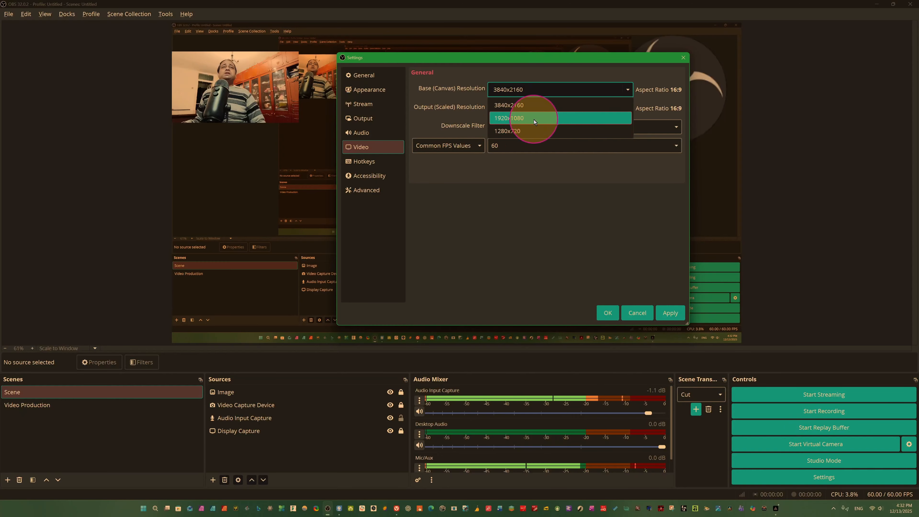
pyautogui.click(571, 195)
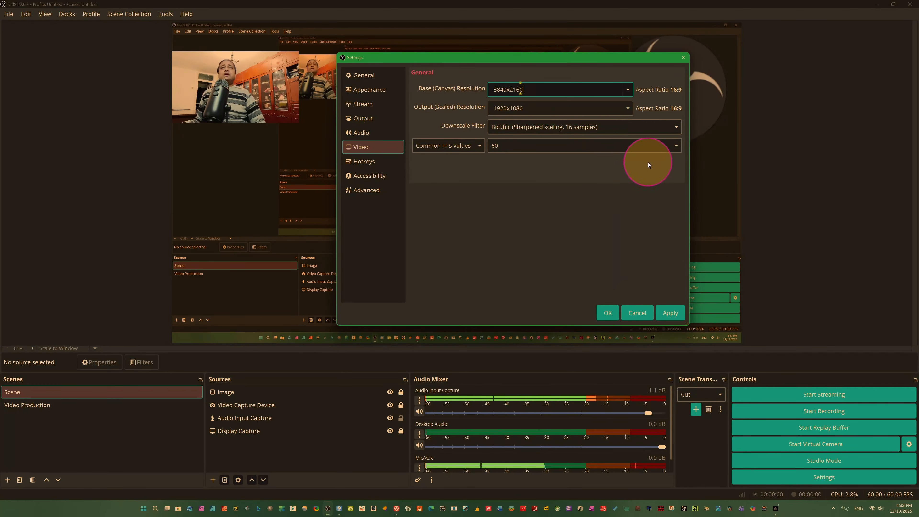
pyautogui.click(483, 148)
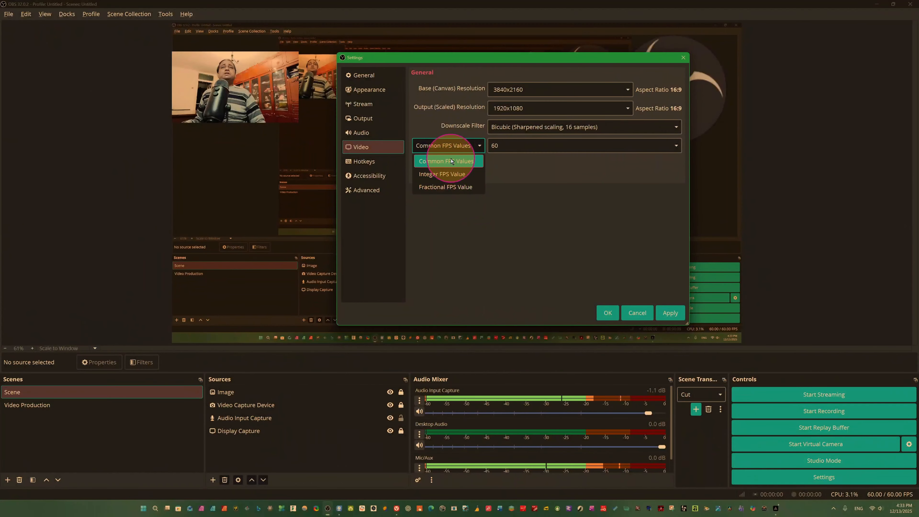
pyautogui.click(625, 172)
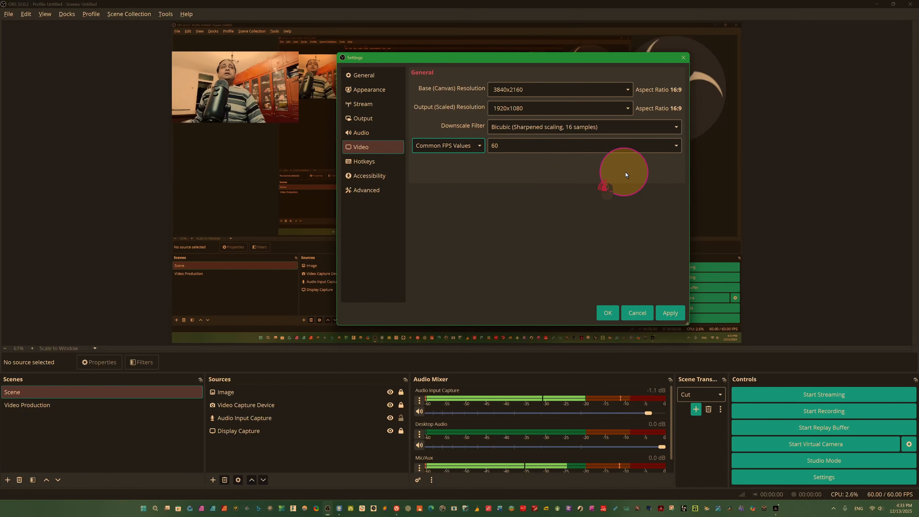
pyautogui.click(674, 147)
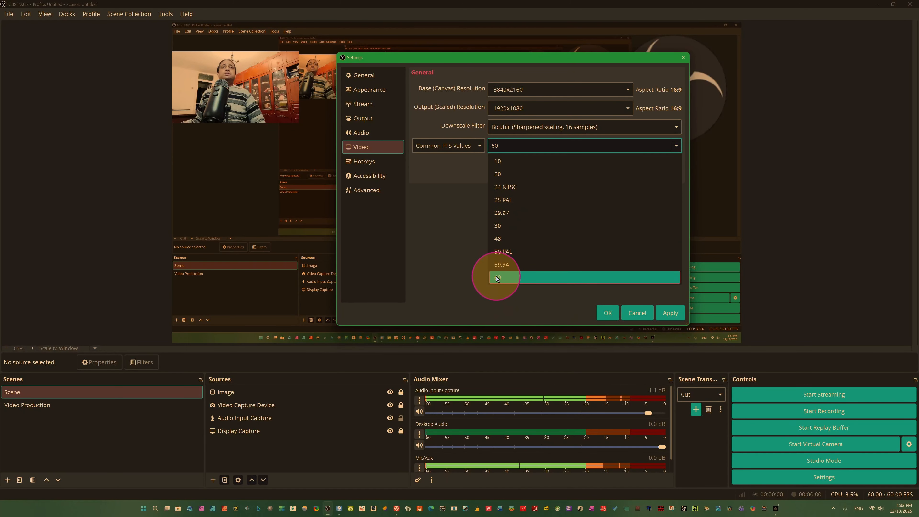
pyautogui.click(459, 220)
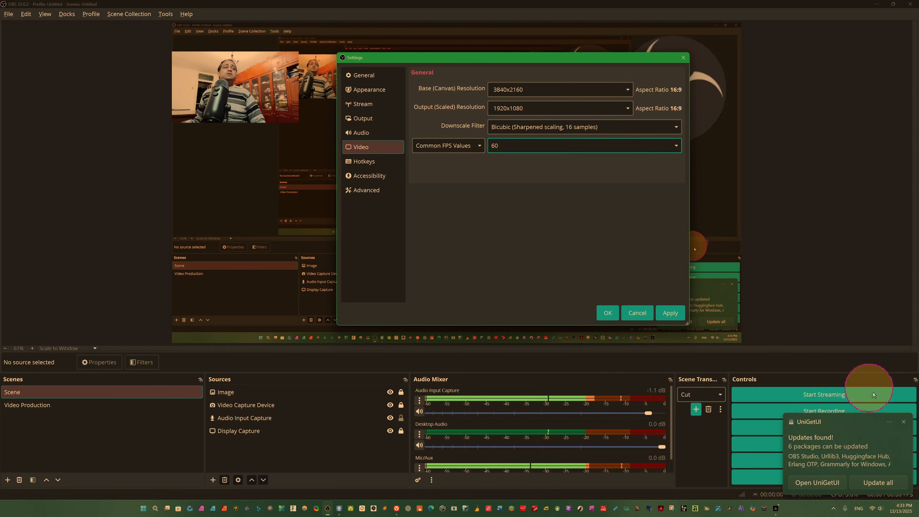
# Look over the hotkeys, enable Use Different Colors for accessibility, and accept #ff4c4c for the active -9 to 0dB mixer volume band.
pyautogui.click(364, 161)
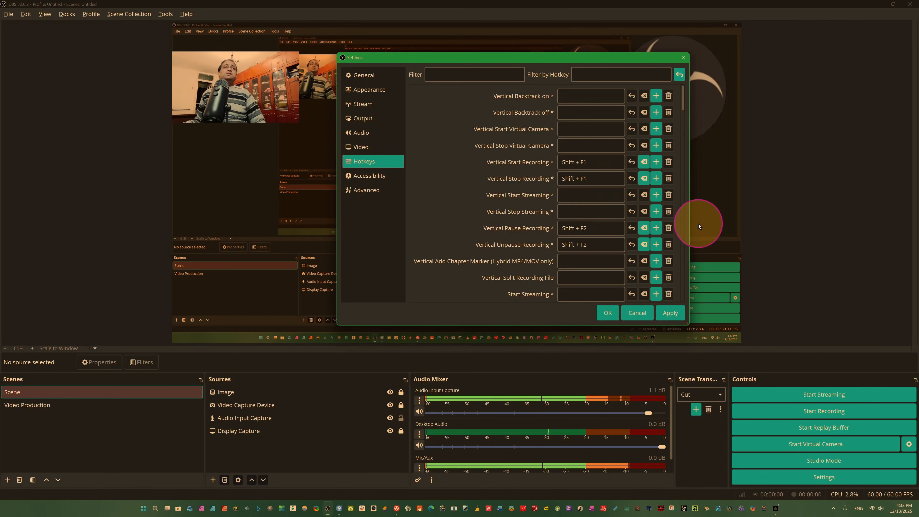
pyautogui.click(369, 175)
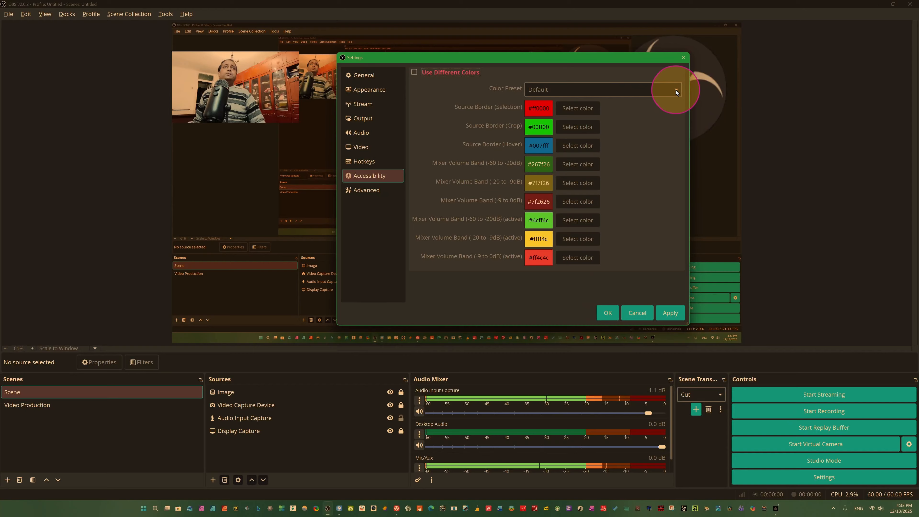
pyautogui.click(414, 72)
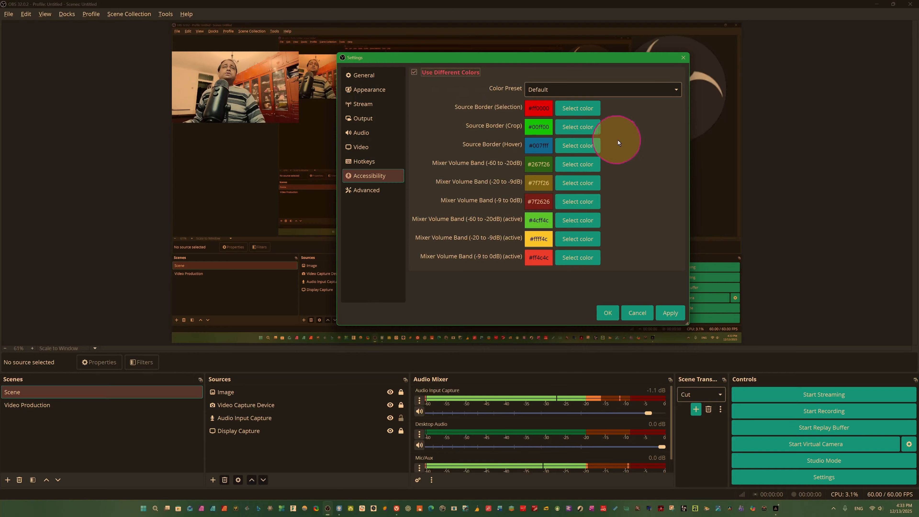
pyautogui.click(572, 258)
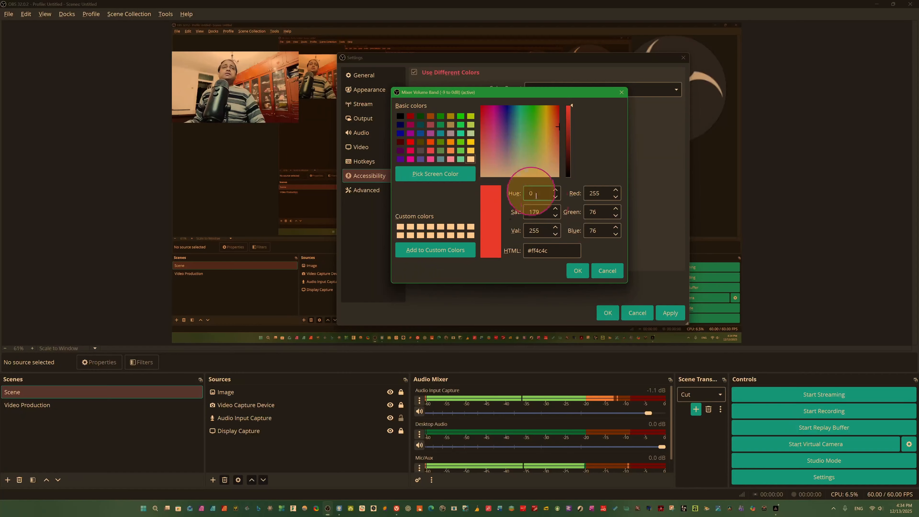
pyautogui.click(577, 272)
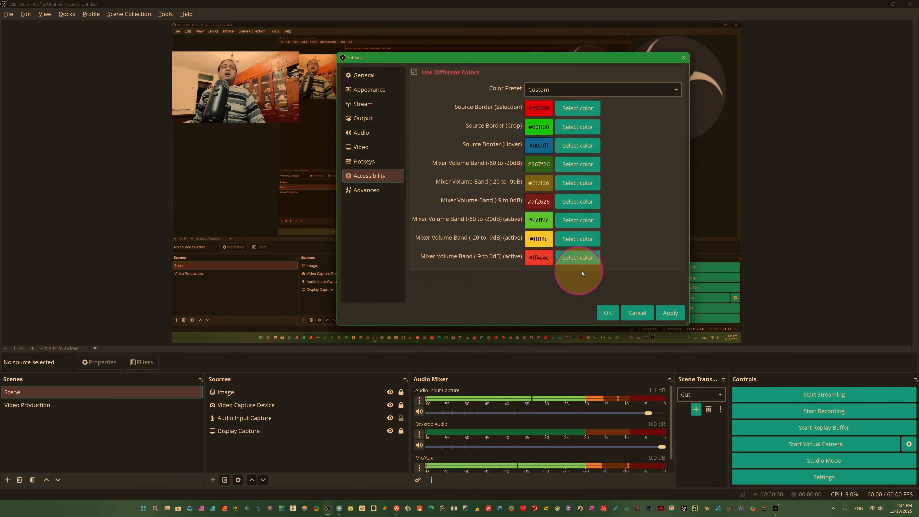
# Review the advanced video options for renderer, color format, color space and color range, keeping Rec. 709 and Full.
pyautogui.click(371, 195)
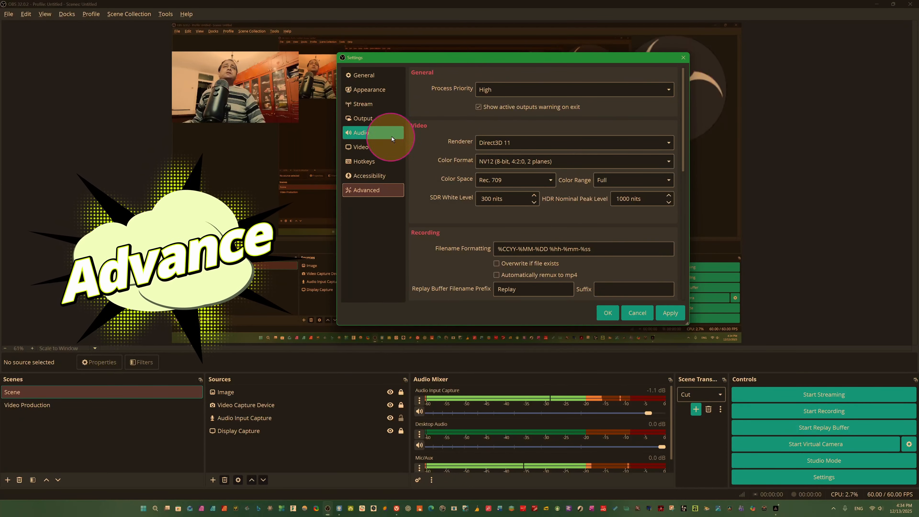
pyautogui.click(511, 143)
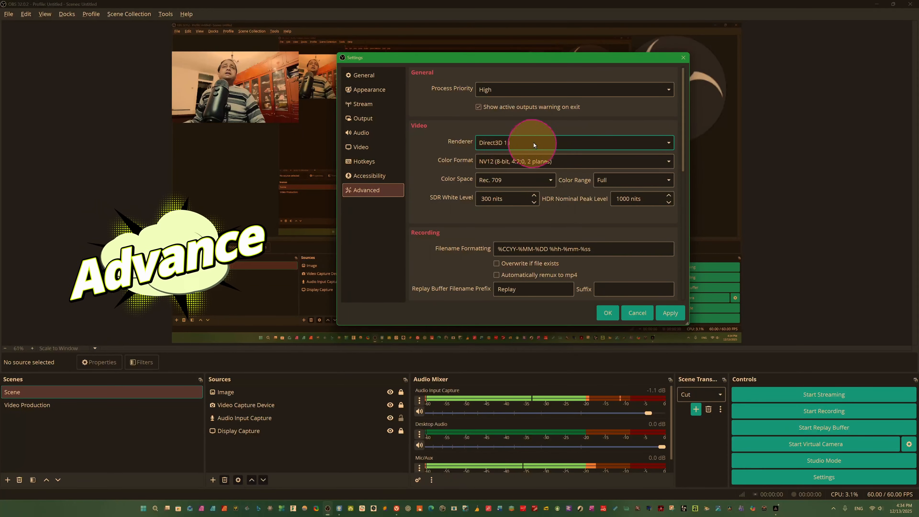
pyautogui.click(616, 163)
pyautogui.click(517, 179)
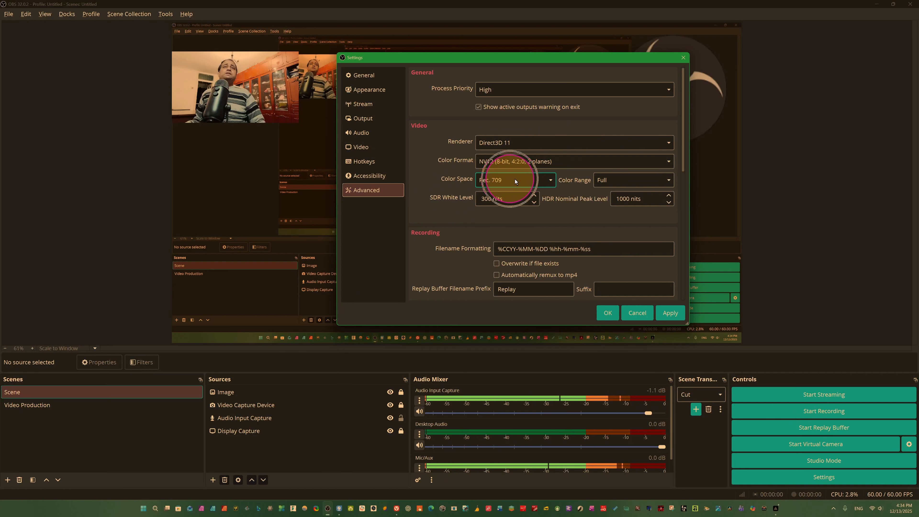
pyautogui.click(552, 180)
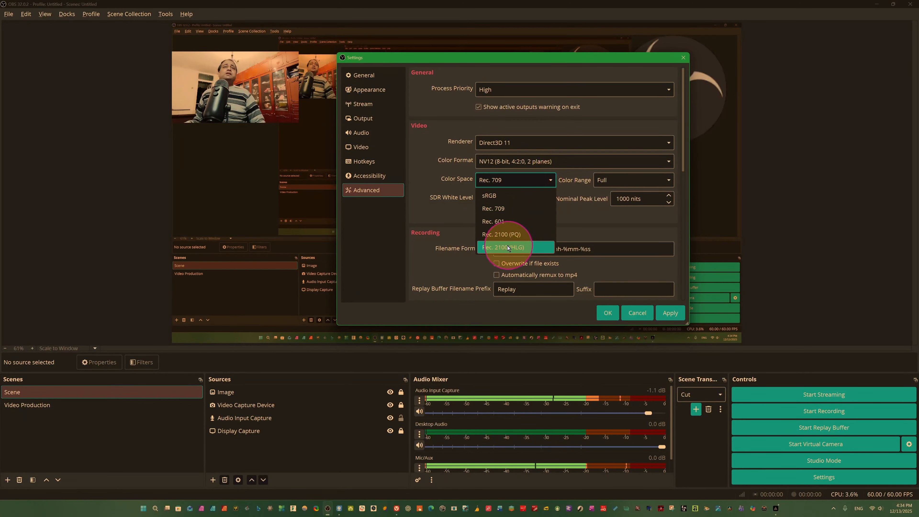
pyautogui.click(434, 167)
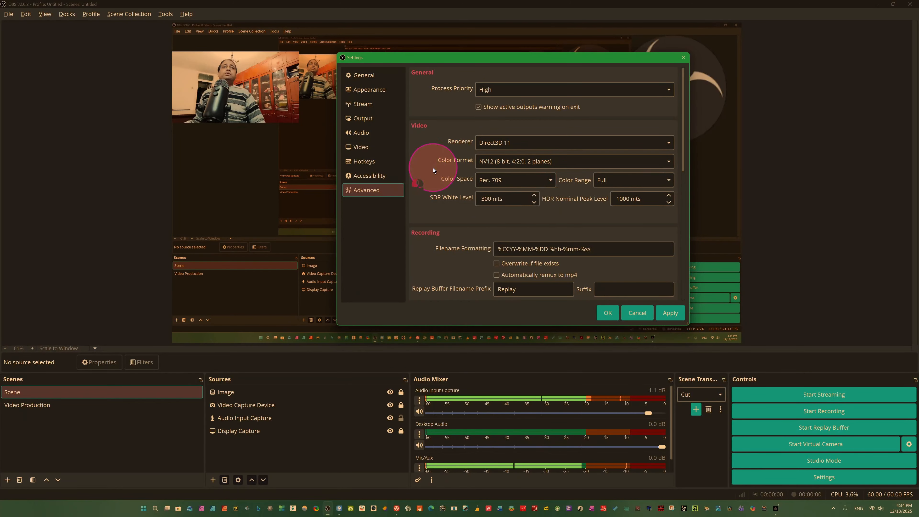
pyautogui.click(668, 180)
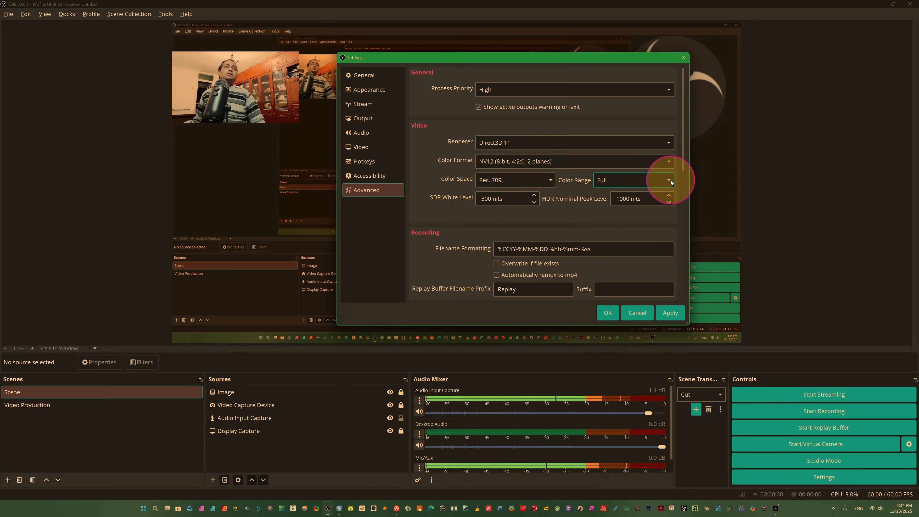
pyautogui.click(670, 183)
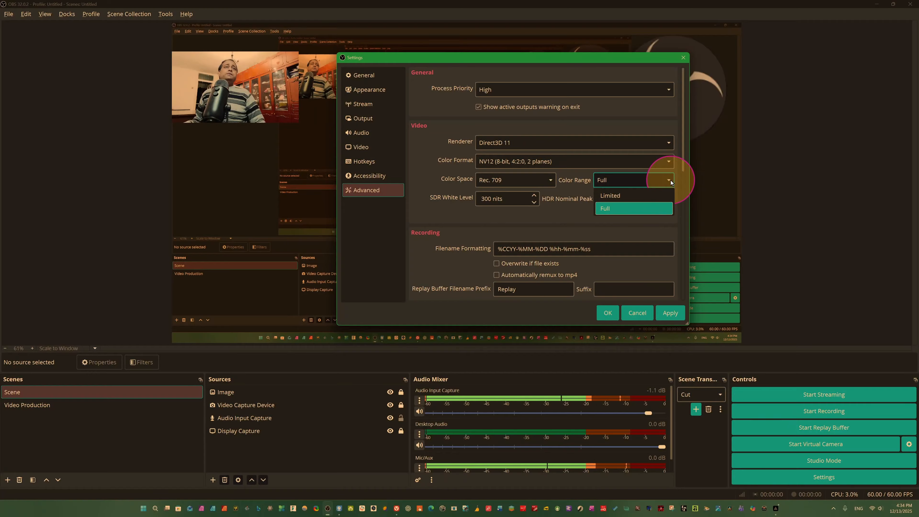
pyautogui.click(463, 217)
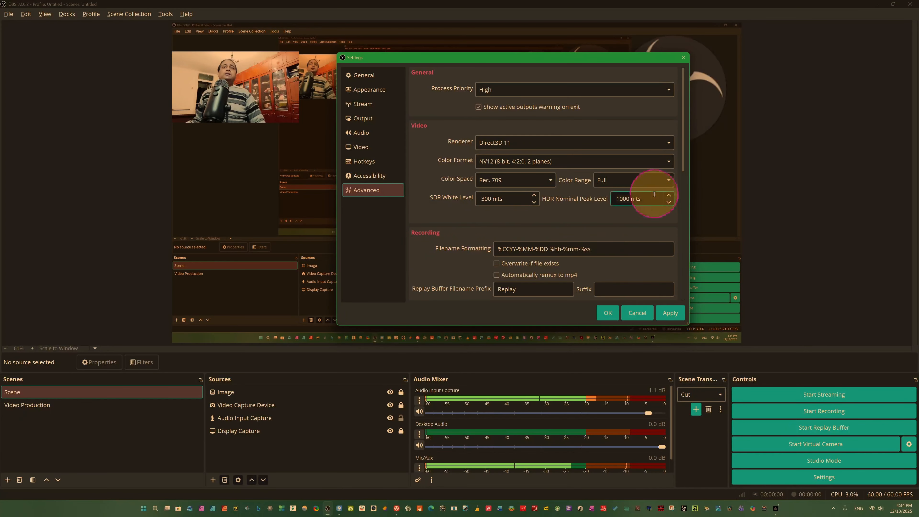
# Switch Automatically Reconnect off and back on in the advanced settings.
pyautogui.moveTo(685, 165); pyautogui.dragTo(693, 256)
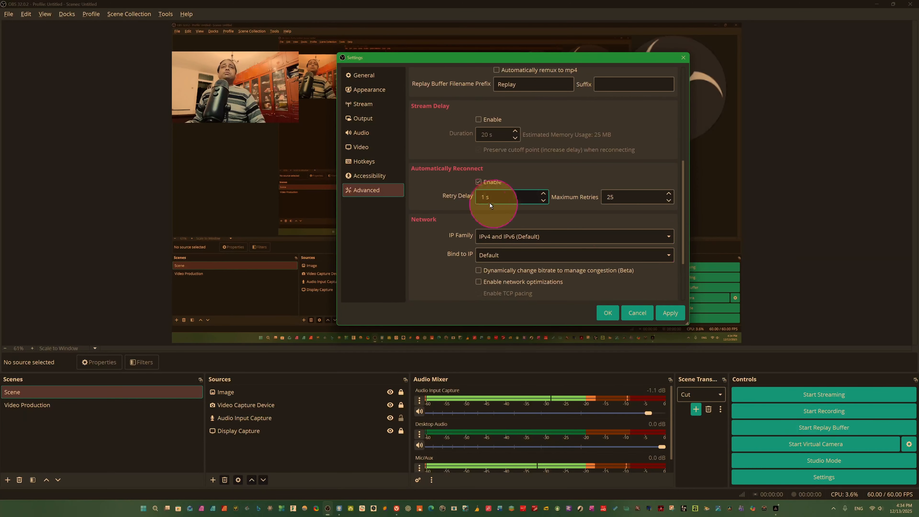
pyautogui.click(477, 182)
pyautogui.press('ctrl')
pyautogui.press('ctrl')
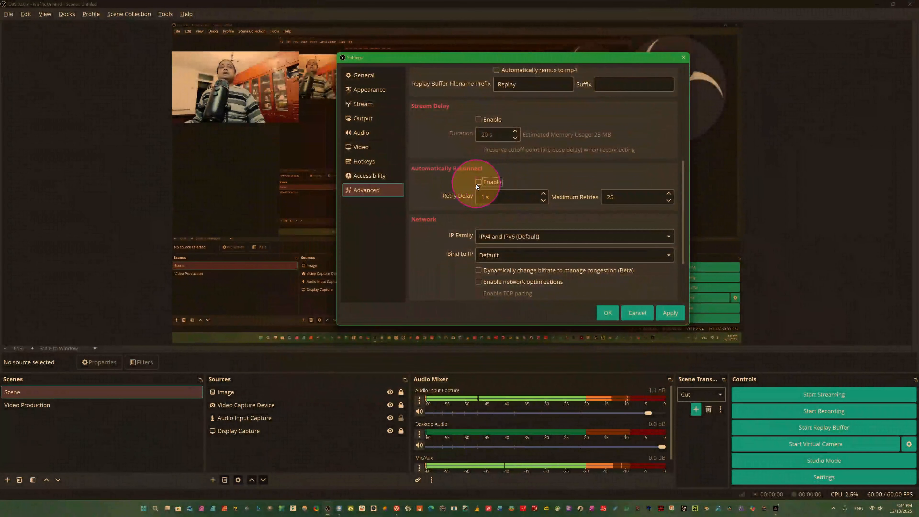
pyautogui.click(478, 182)
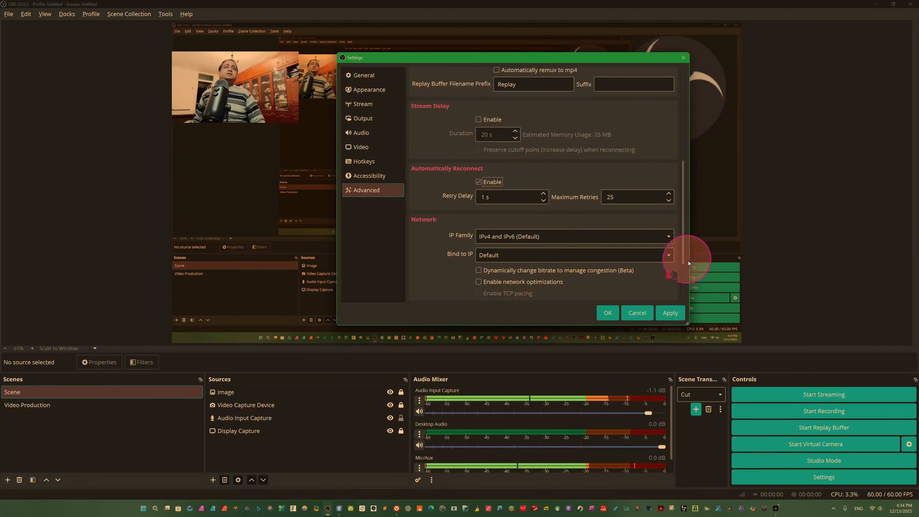
# Go through all the settings categories in order, from General to Advanced, to recheck their options.
pyautogui.click(364, 75)
pyautogui.click(376, 93)
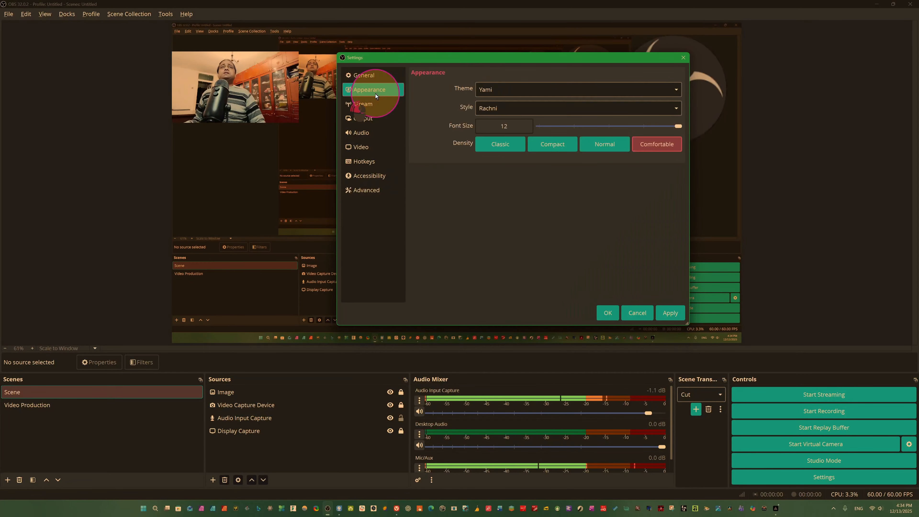
pyautogui.click(362, 106)
pyautogui.click(362, 118)
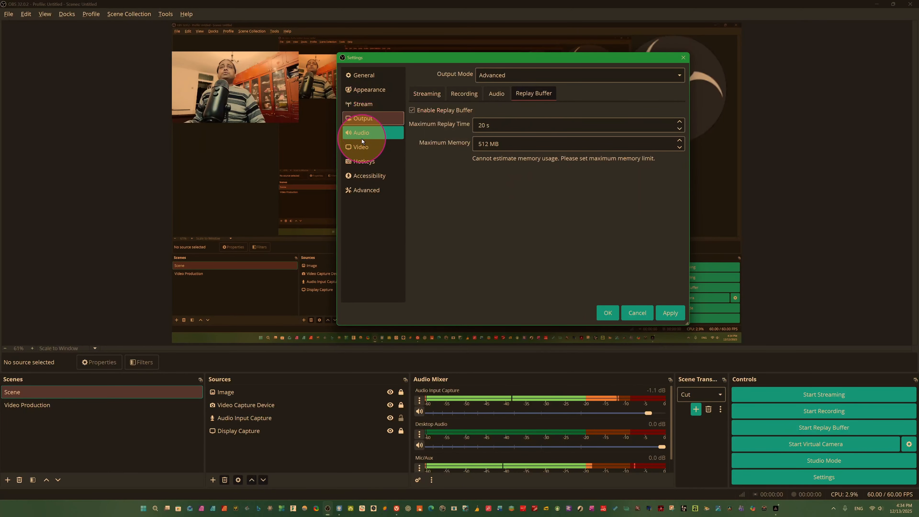
pyautogui.click(362, 138)
pyautogui.click(365, 150)
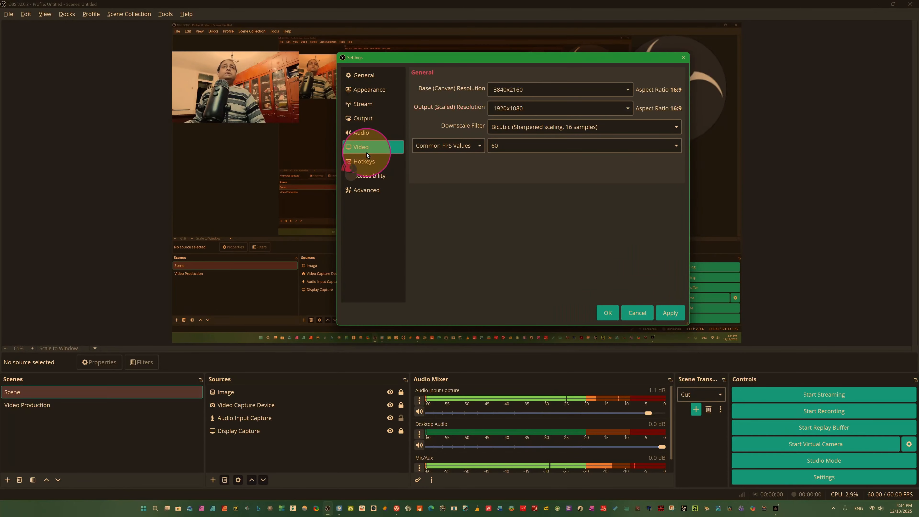
pyautogui.click(363, 161)
pyautogui.click(369, 175)
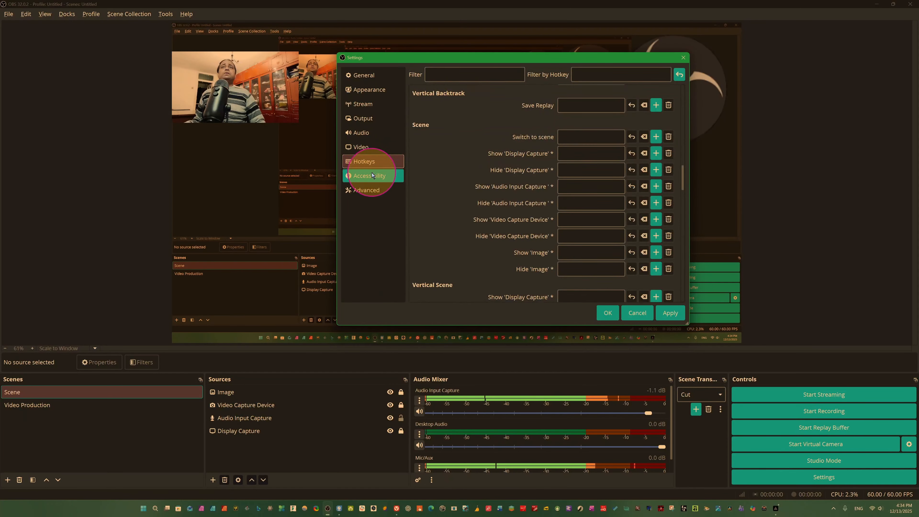
pyautogui.click(383, 190)
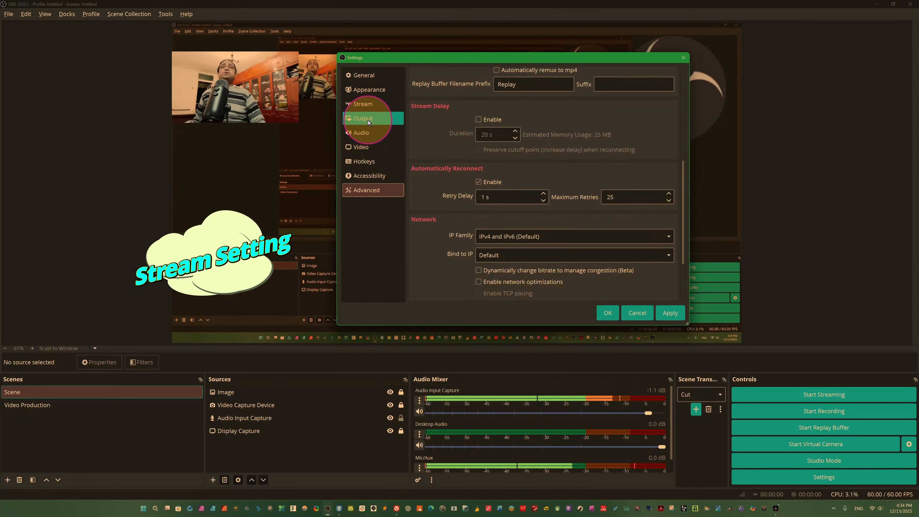
# Browse the complete list of streaming services in the stream settings, keeping YouTube - RTMPS as the service.
pyautogui.click(365, 105)
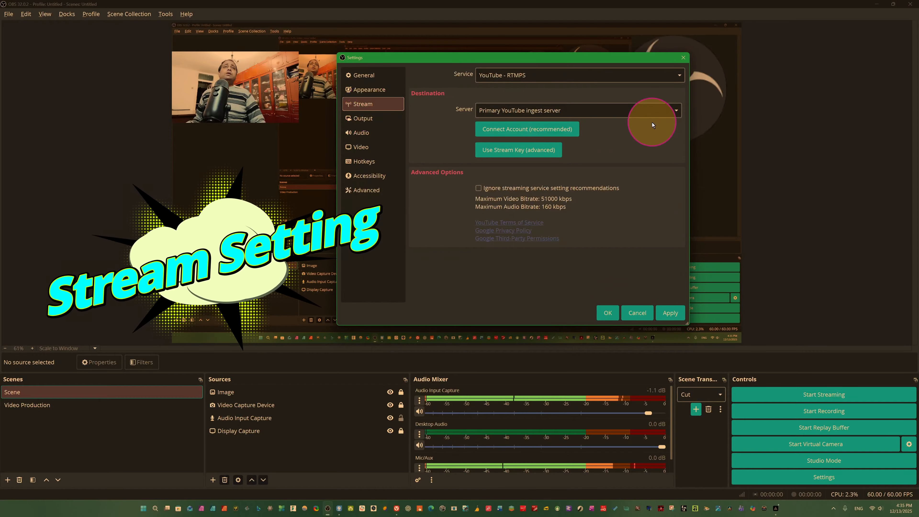
pyautogui.click(679, 76)
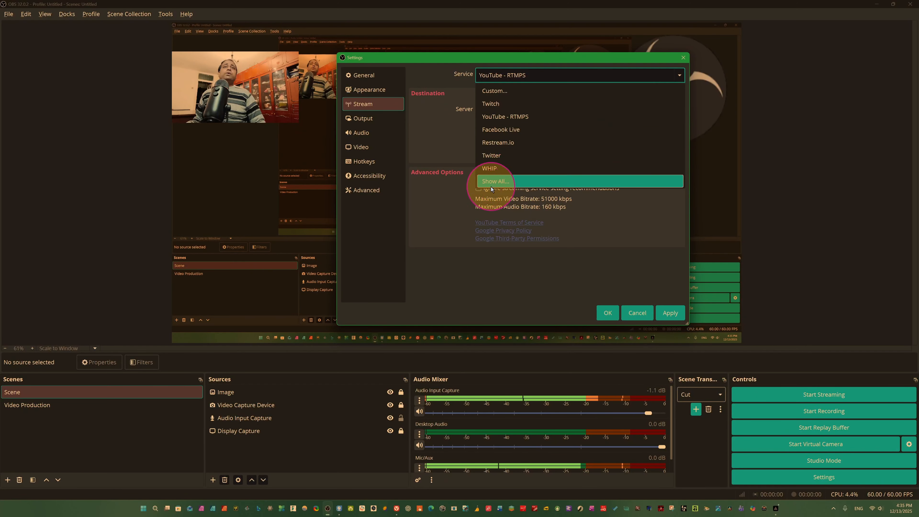
pyautogui.click(499, 186)
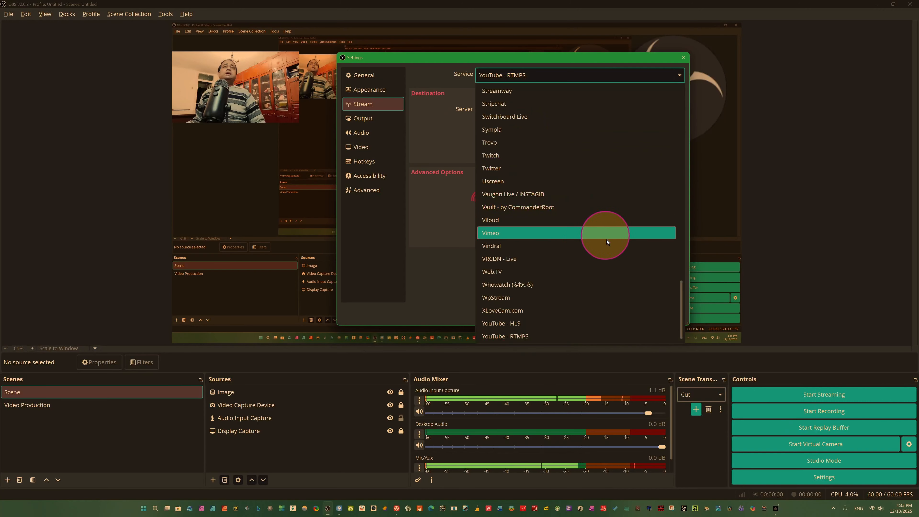
pyautogui.scroll(13, 622, 268)
pyautogui.scroll(-14, 620, 267)
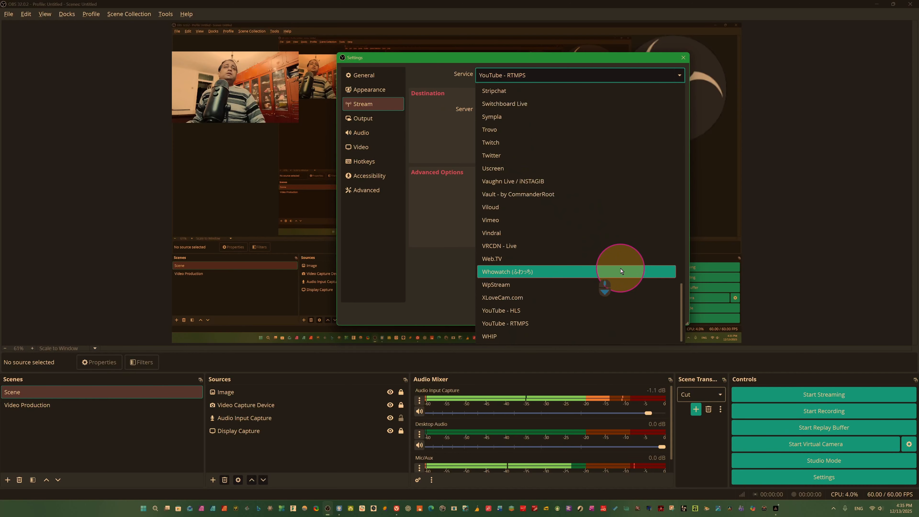
pyautogui.scroll(20, 506, 319)
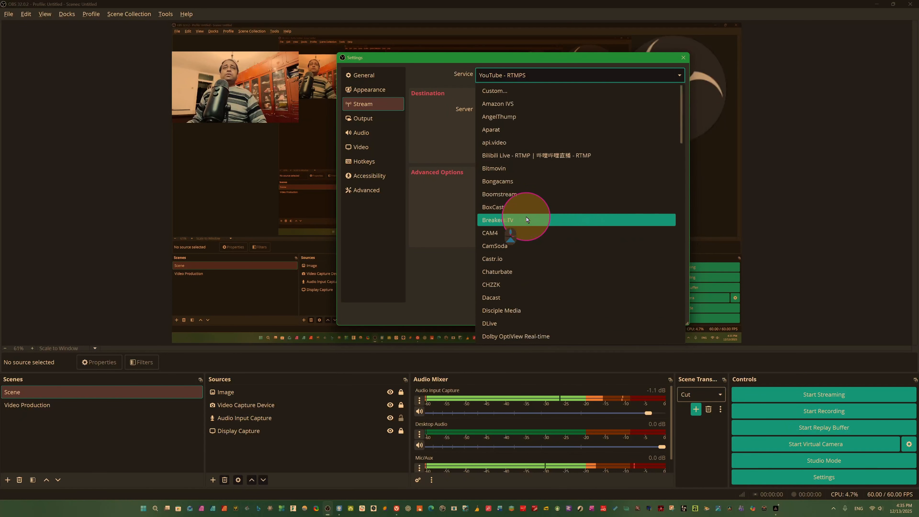
pyautogui.scroll(-20, 527, 219)
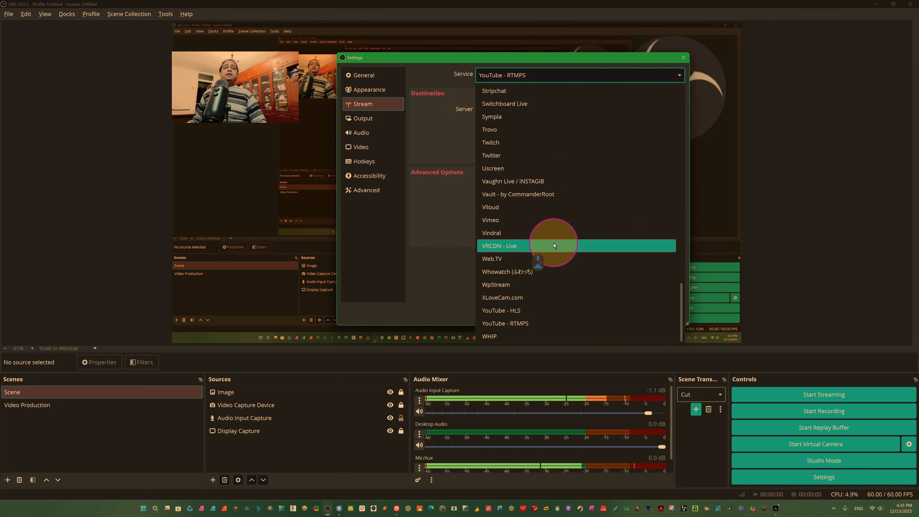
pyautogui.scroll(15, 554, 245)
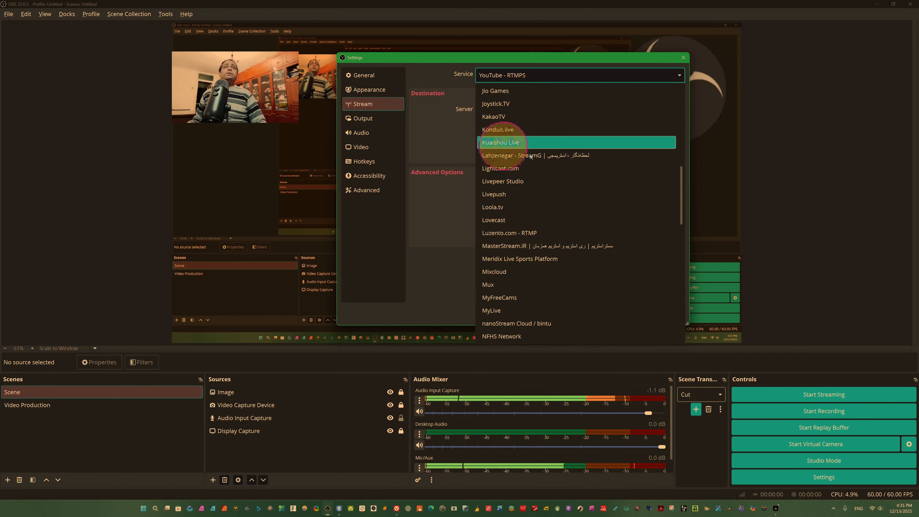
pyautogui.click(681, 78)
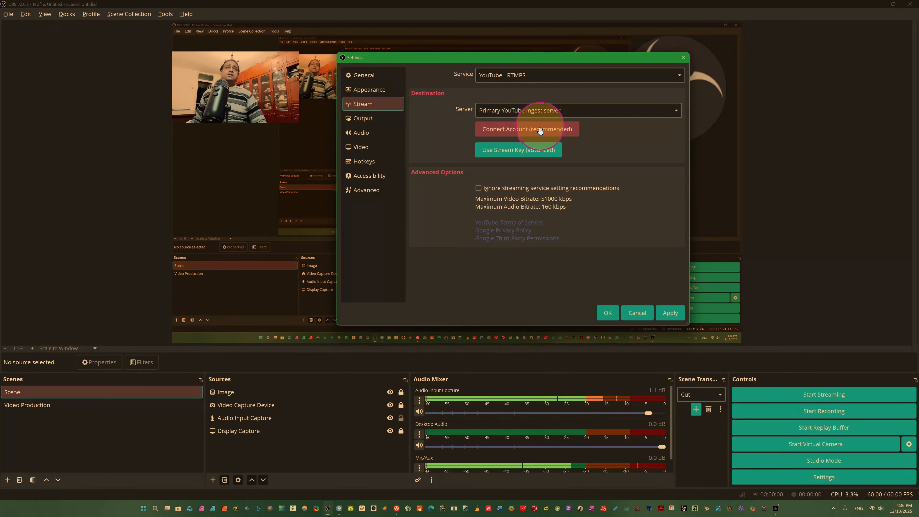
# Connect the Soft4u YouTube brand account to the stream settings, authorize OBS Studio's access and apply the settings.
pyautogui.click(530, 131)
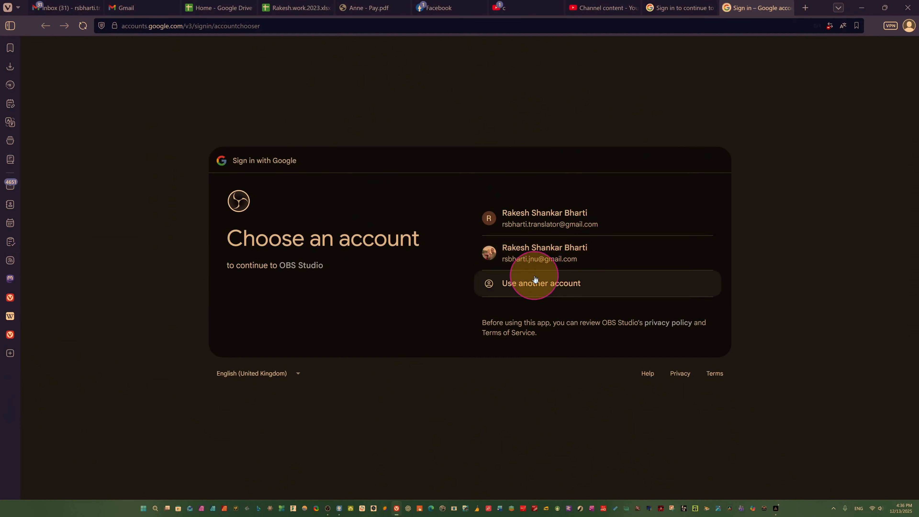
pyautogui.click(558, 220)
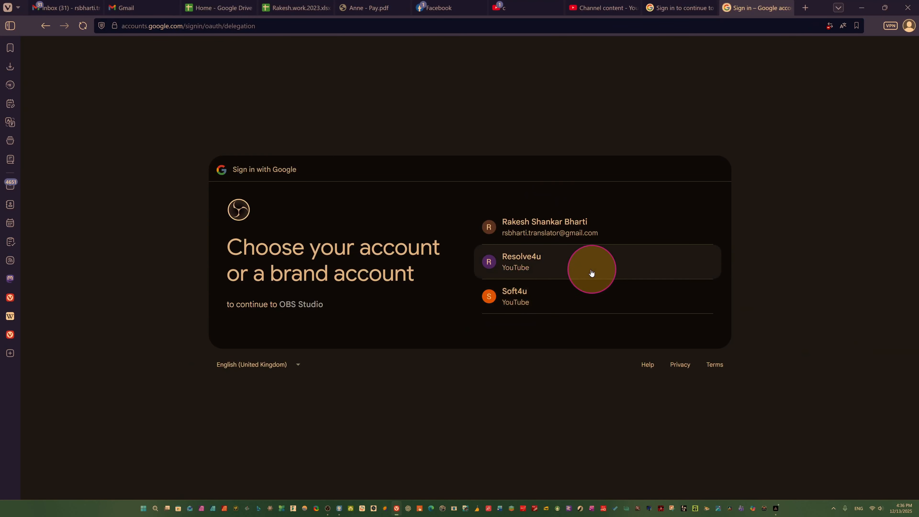
pyautogui.click(541, 302)
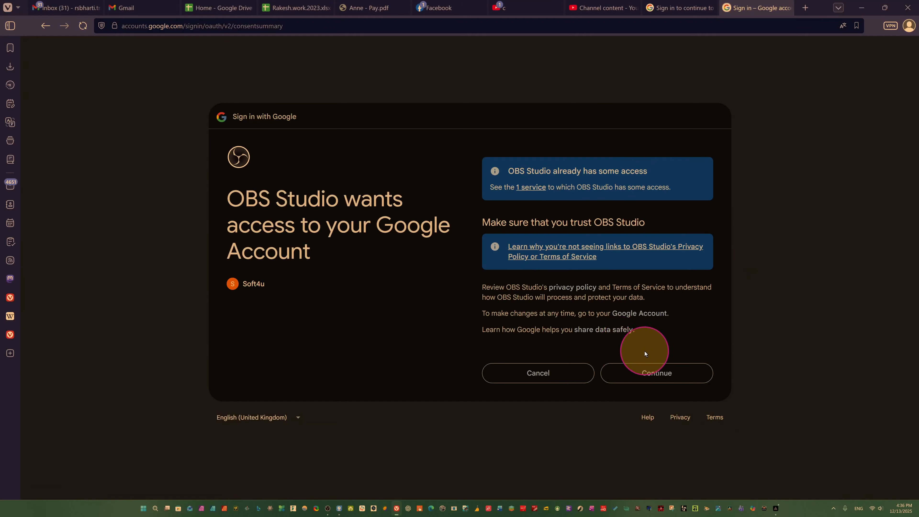
pyautogui.click(646, 374)
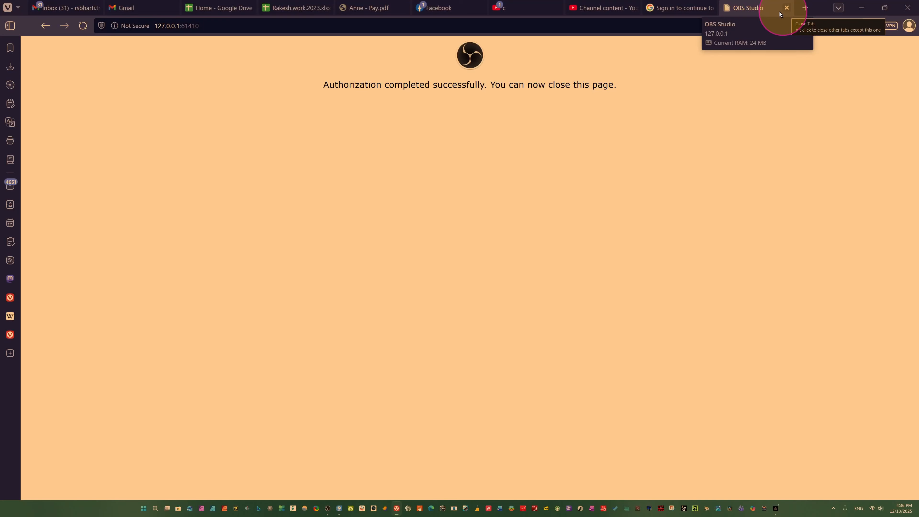
pyautogui.click(862, 8)
pyautogui.click(665, 317)
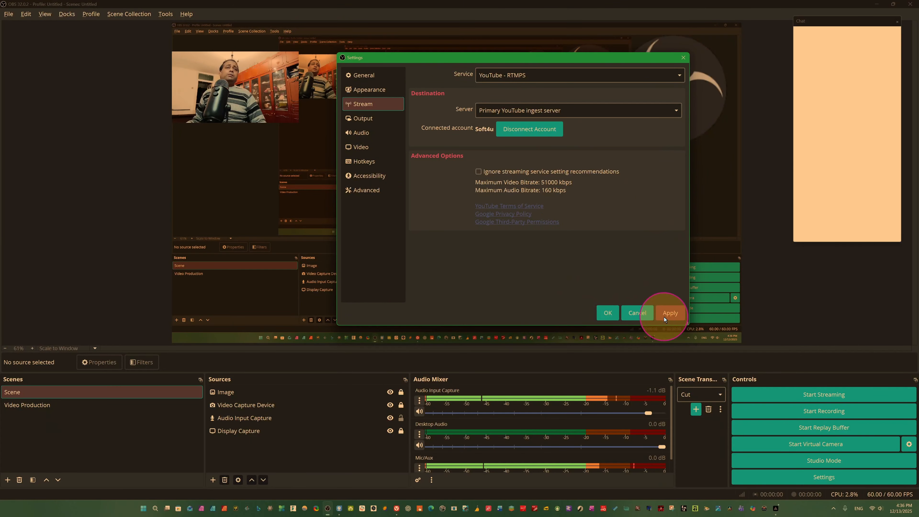
pyautogui.click(608, 314)
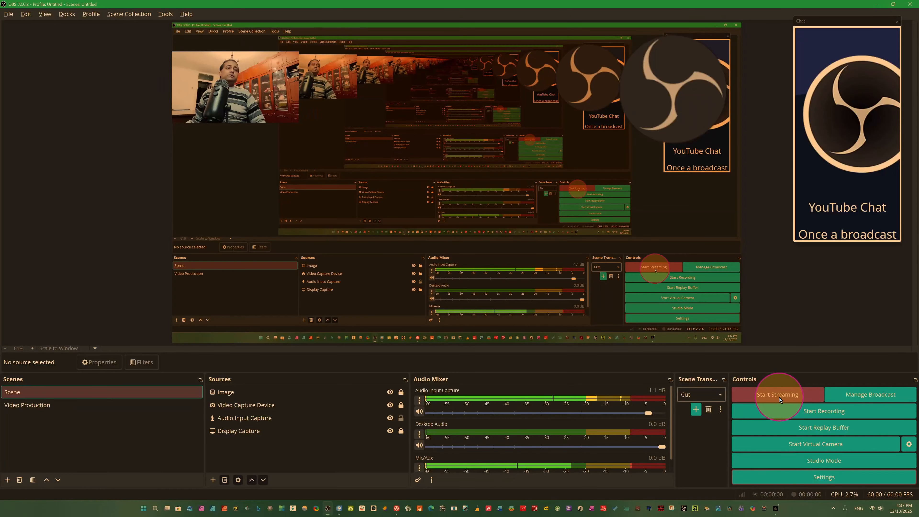
# Disconnect the linked Soft4u account in the stream settings and confirm the disconnection.
pyautogui.click(830, 482)
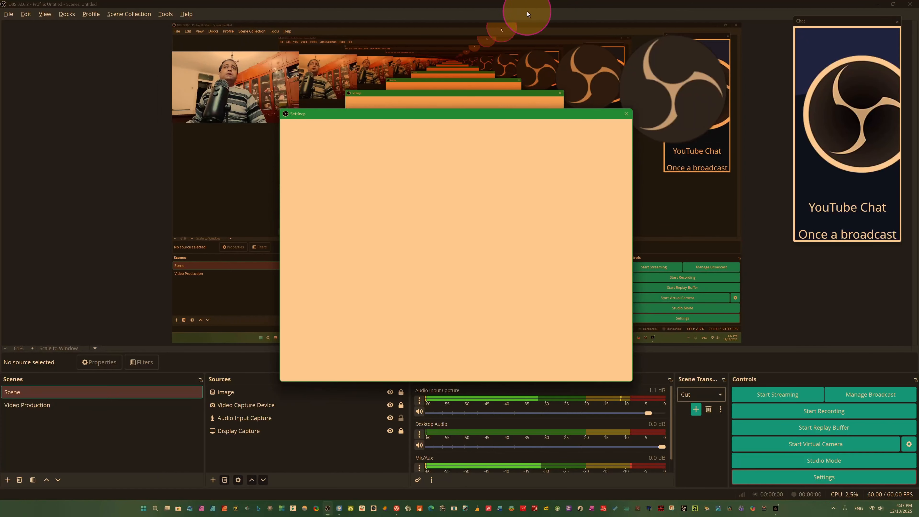
pyautogui.click(317, 165)
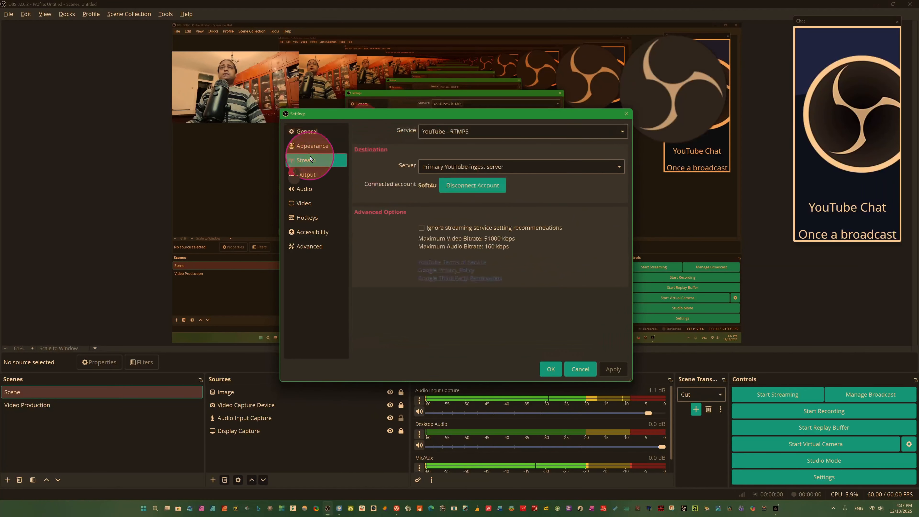
pyautogui.click(463, 186)
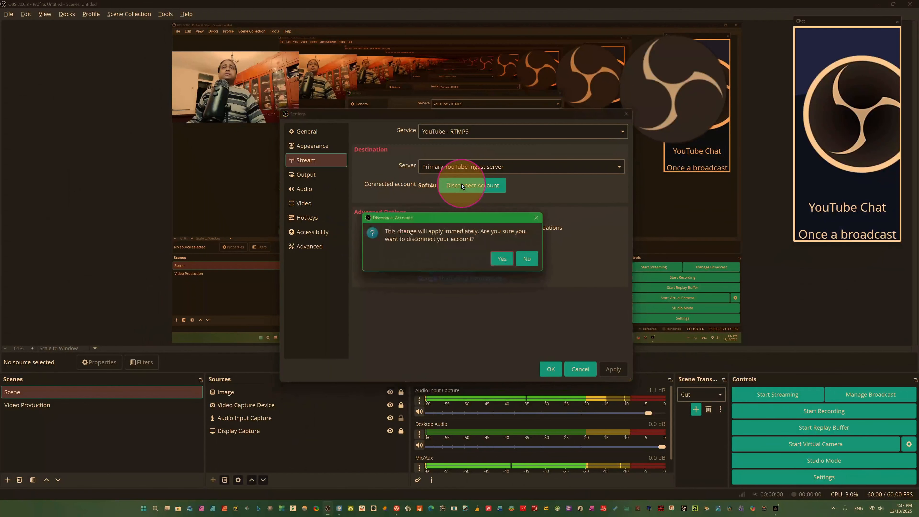
pyautogui.click(501, 258)
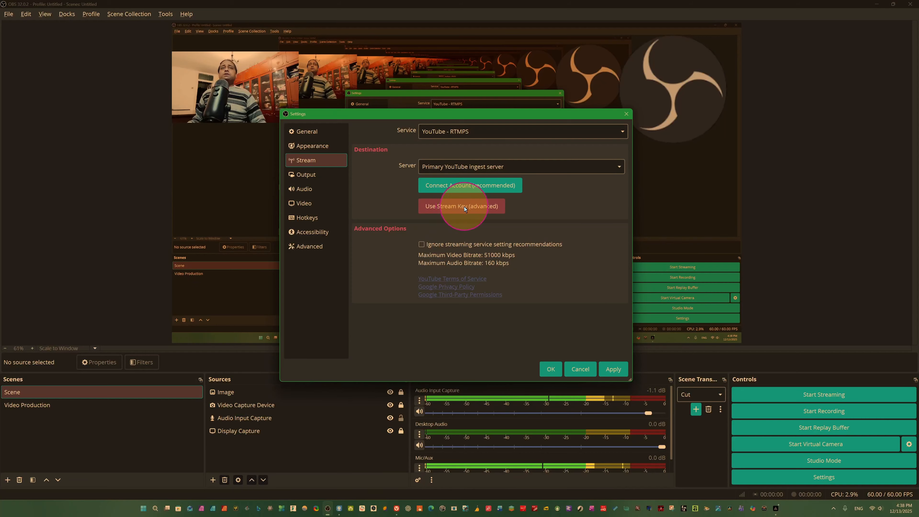
# Use a stream key instead of an account and copy the Default stream key from YouTube Studio's live streaming page.
pyautogui.click(443, 206)
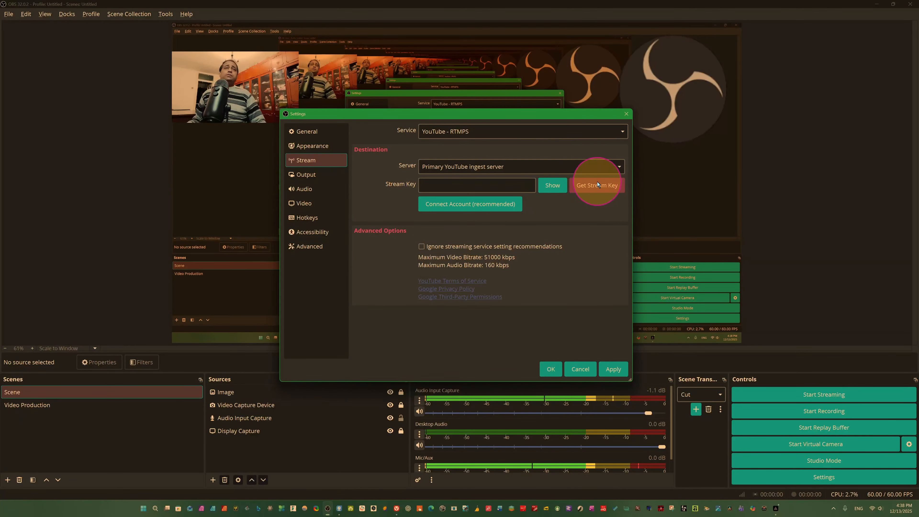
pyautogui.click(593, 187)
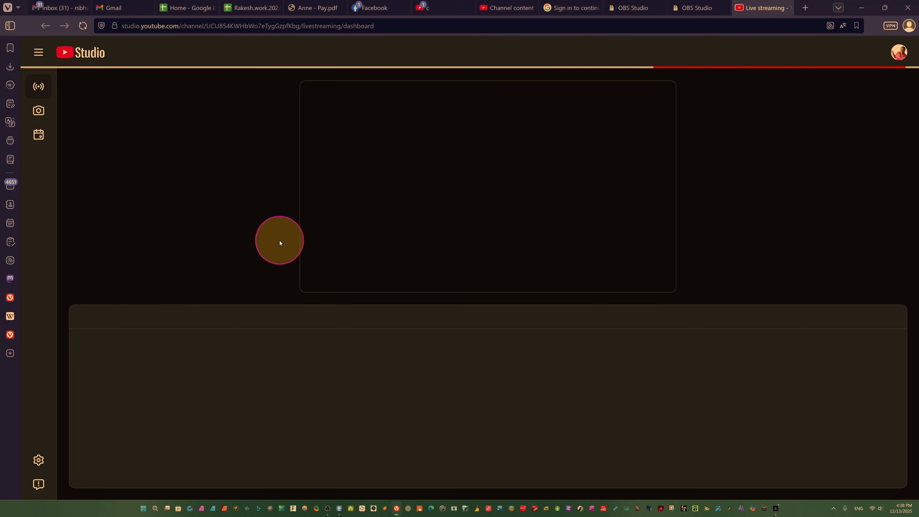
pyautogui.scroll(-3, 371, 424)
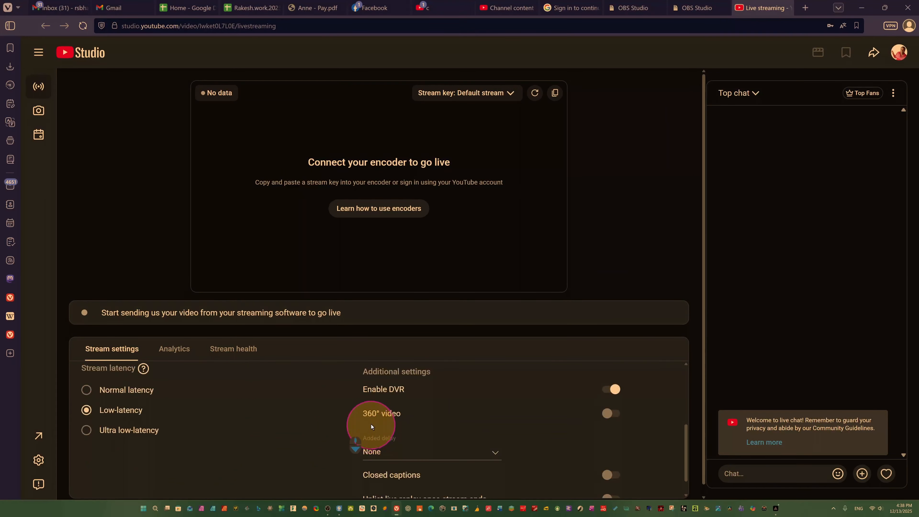
pyautogui.scroll(3, 372, 424)
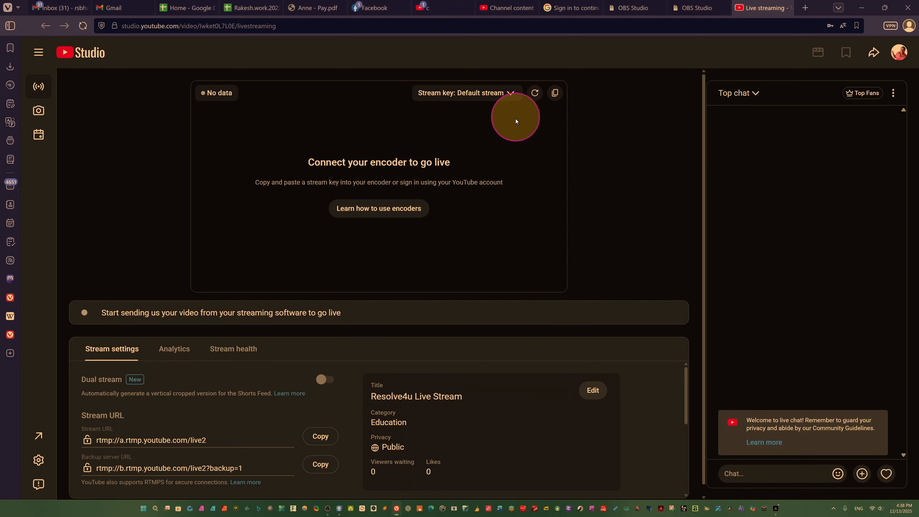
pyautogui.click(554, 94)
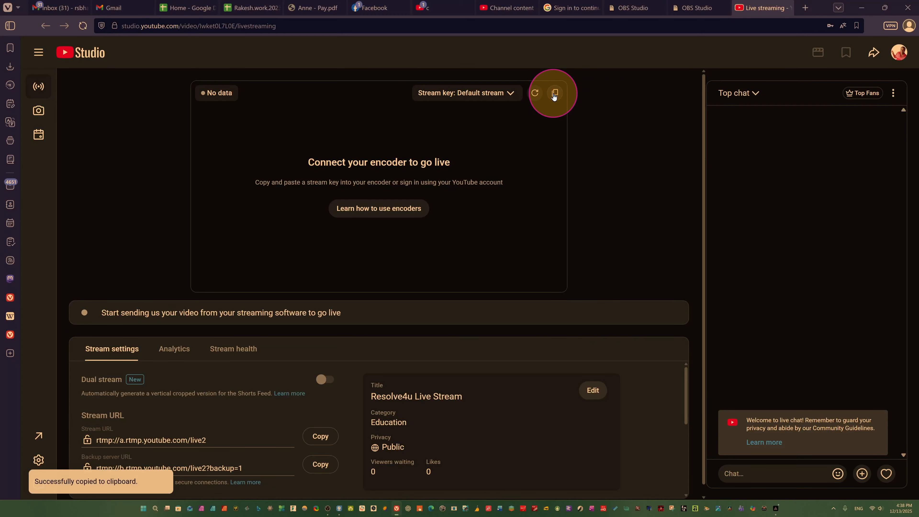
# Return to the OBS stream settings and paste the copied key into the Stream Key field.
pyautogui.click(866, 10)
pyautogui.click(437, 184)
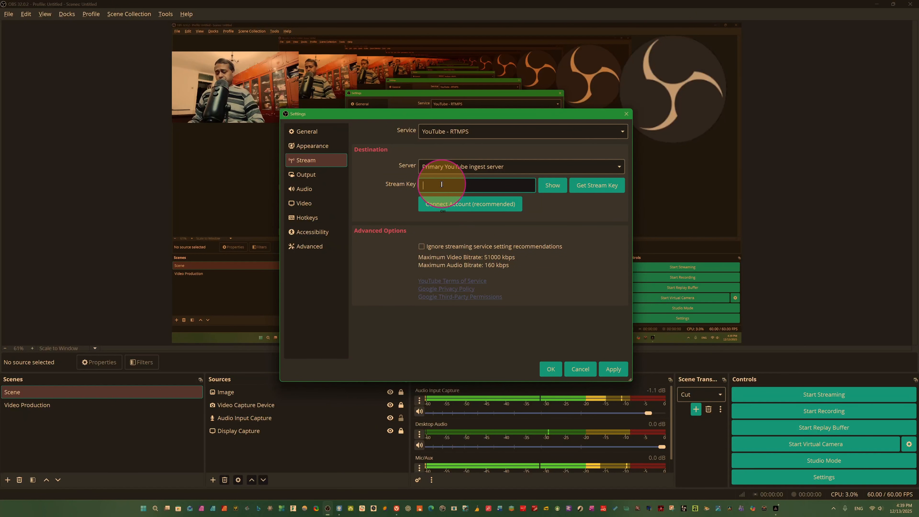
pyautogui.hotkey('ctrl', 'v')
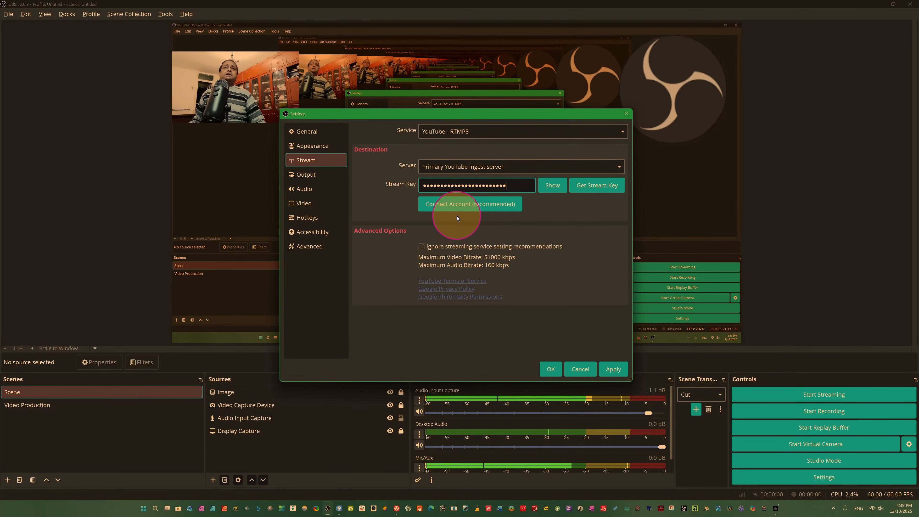
# Connect the Resolve4u YouTube account in place of the stream key, authorize OBS Studio's access and apply the stream settings.
pyautogui.click(468, 205)
pyautogui.click(531, 266)
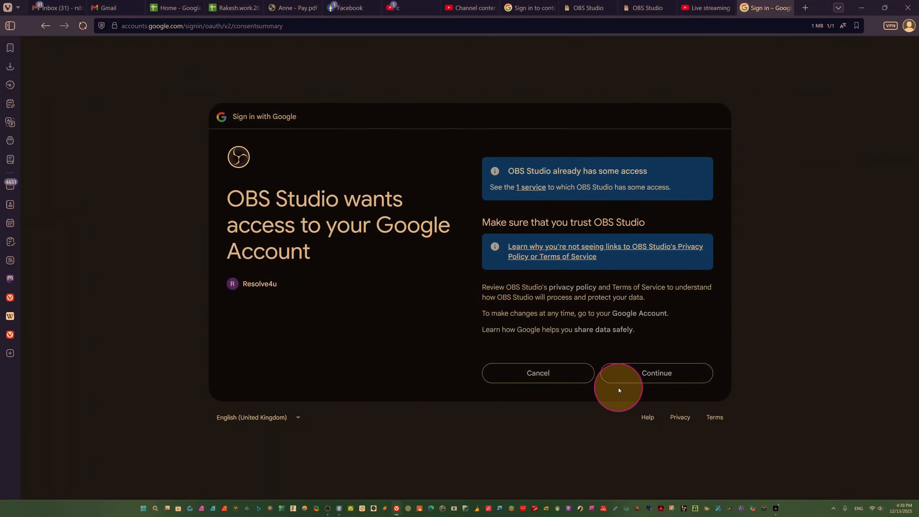
pyautogui.click(649, 378)
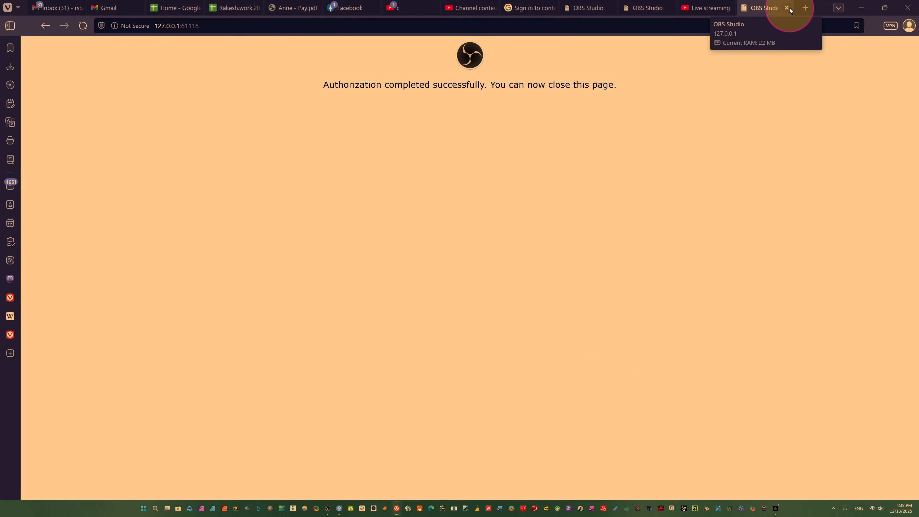
pyautogui.click(786, 8)
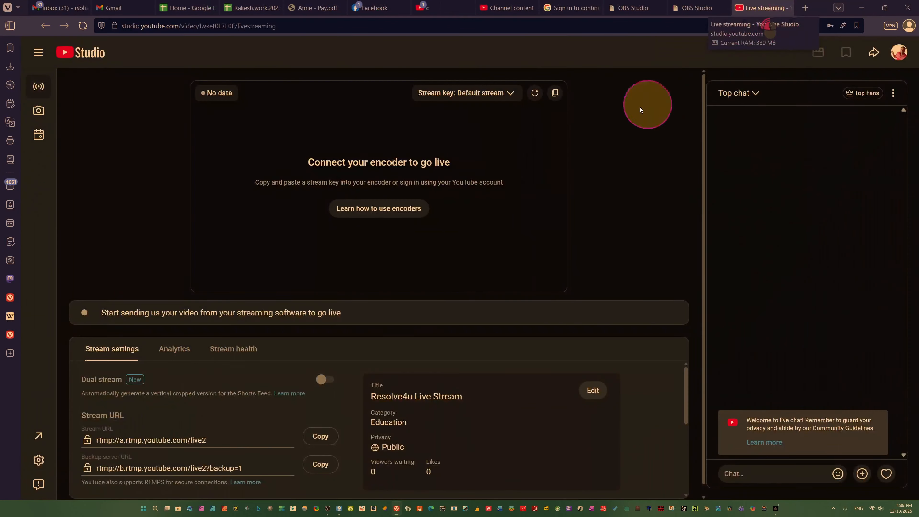
pyautogui.click(861, 8)
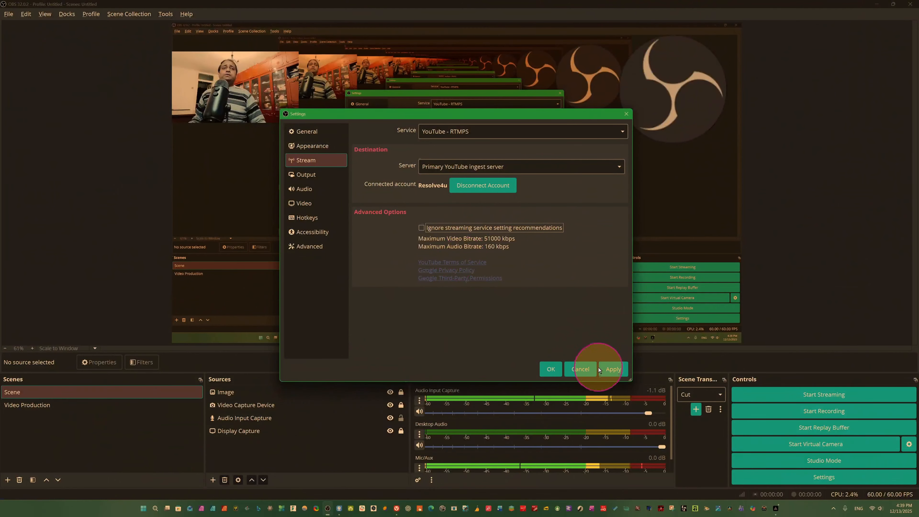
pyautogui.click(614, 370)
pyautogui.click(550, 369)
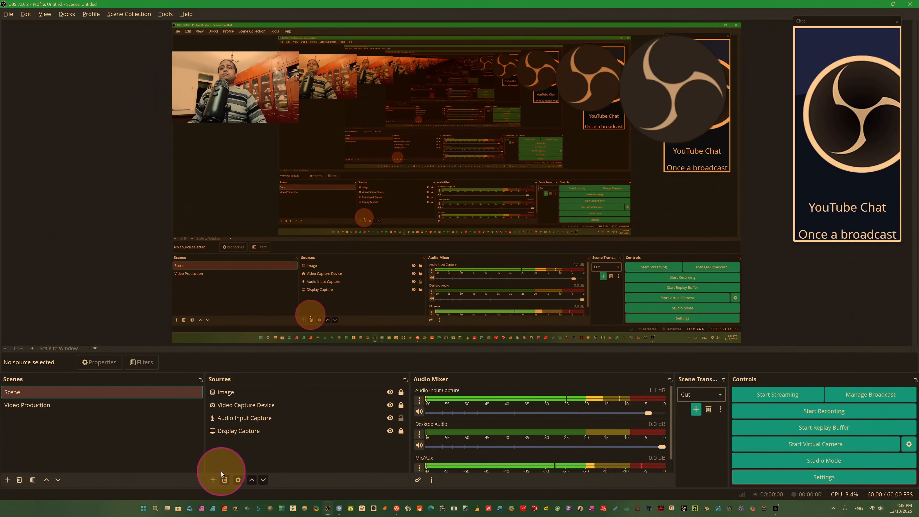
# Add a Text (GDI+) source named "obs stream" with two lines: "Realove4u Live Stream" and "Plz subscribe the channel".
pyautogui.click(214, 478)
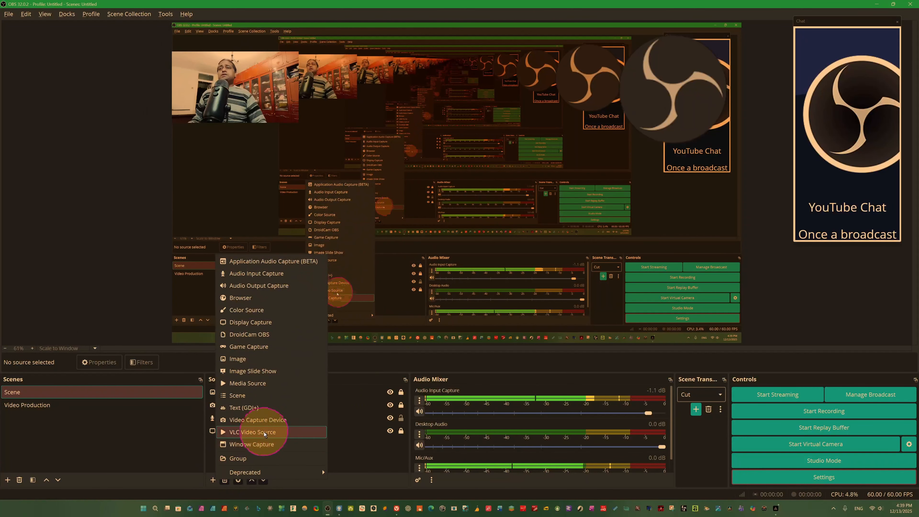
pyautogui.click(237, 408)
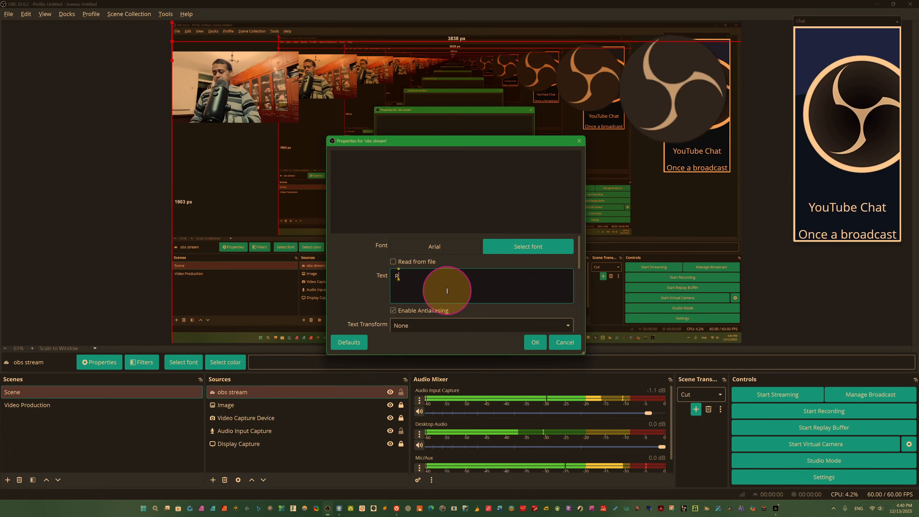
pyautogui.write('Rea')
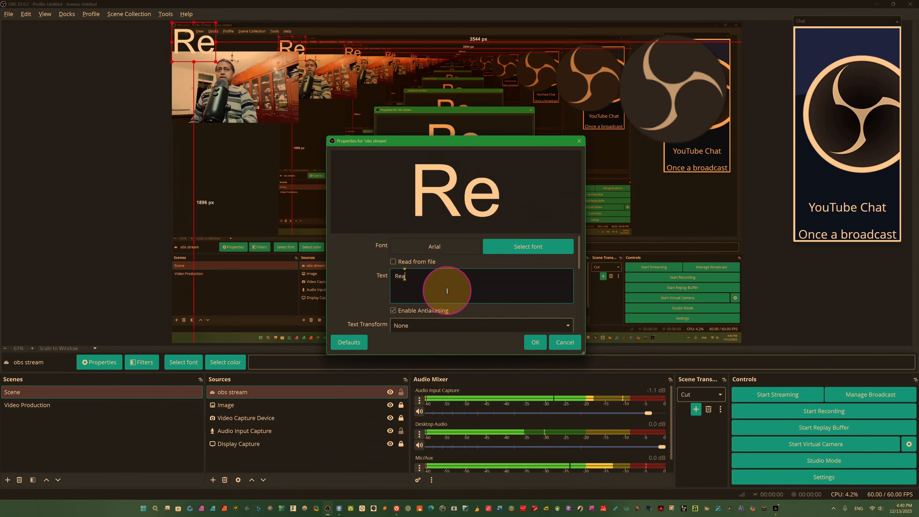
pyautogui.write('love')
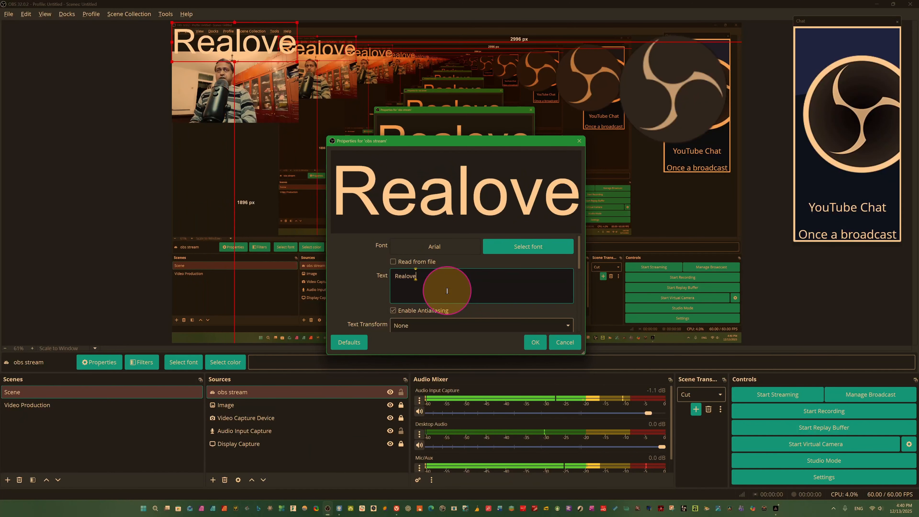
pyautogui.write('4u Live Stream')
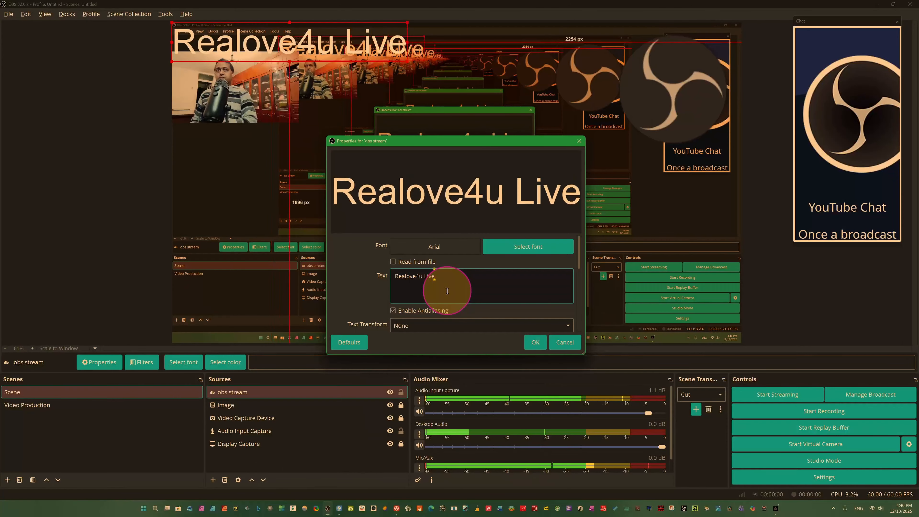
pyautogui.press('Return')
pyautogui.write('Plz subsc')
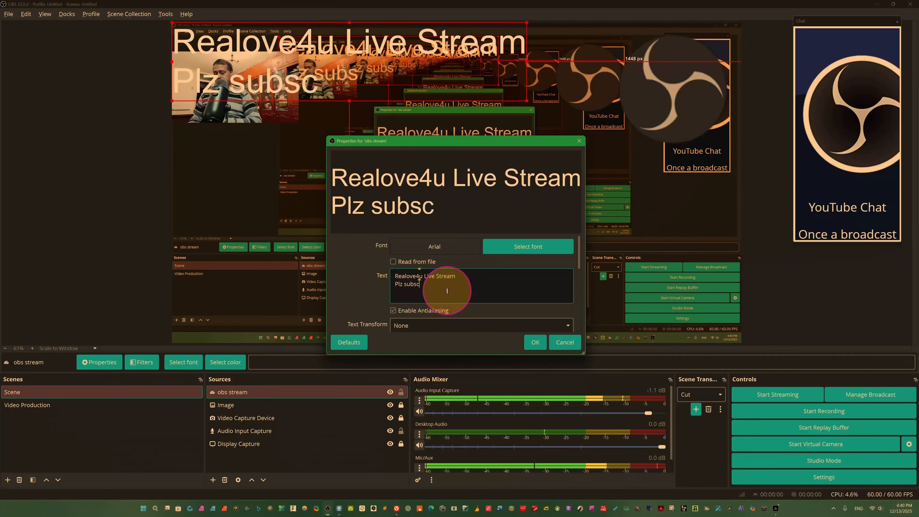
pyautogui.write('ribe')
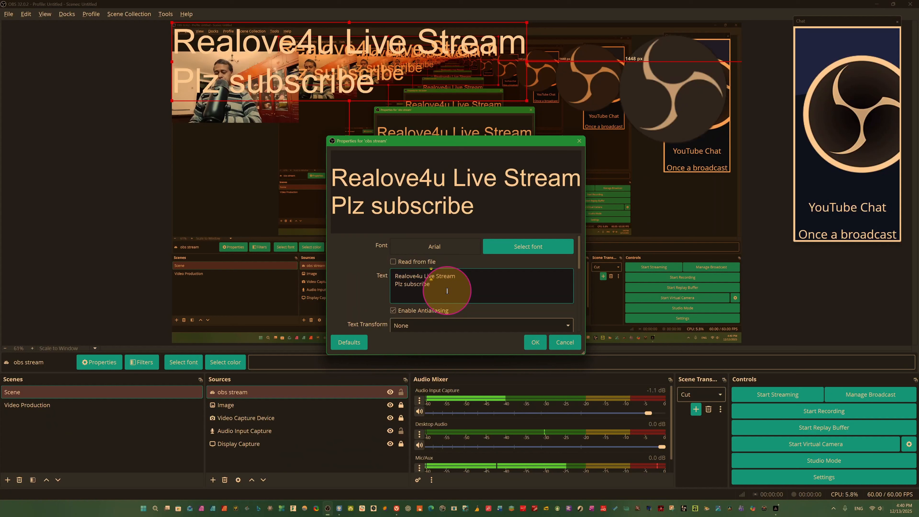
pyautogui.write(' the chann')
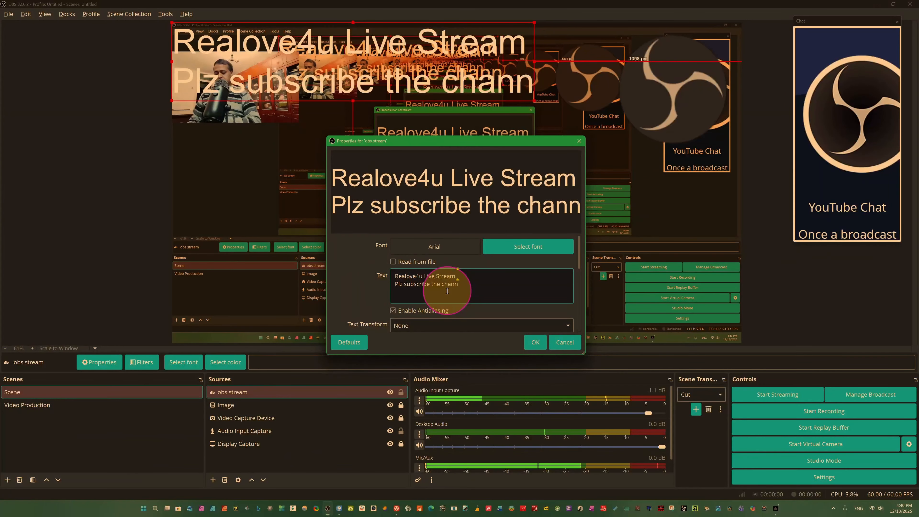
pyautogui.write('el')
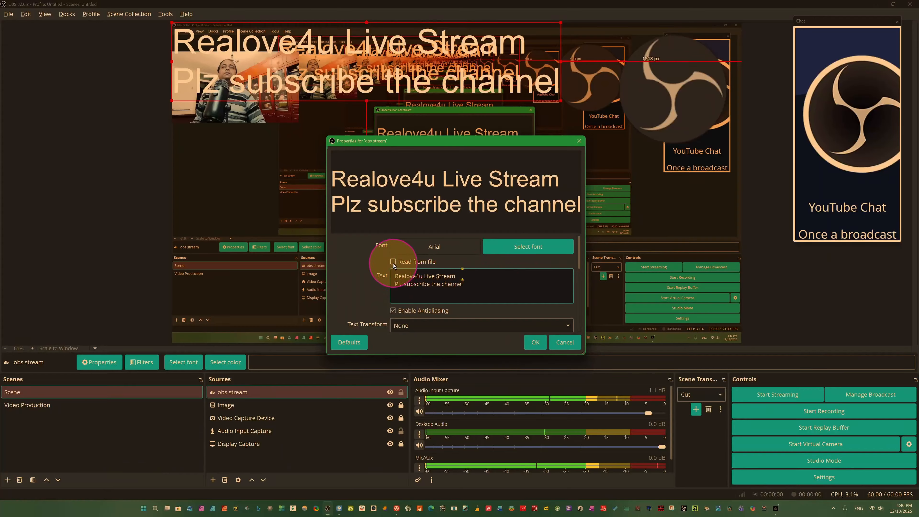
# Set the font style of the obs stream text to Bold.
pyautogui.click(541, 247)
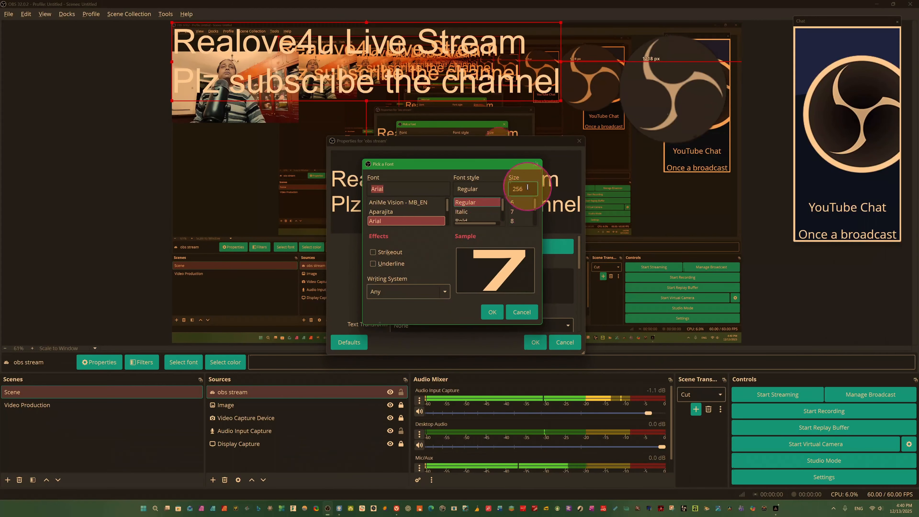
pyautogui.scroll(-1, 484, 217)
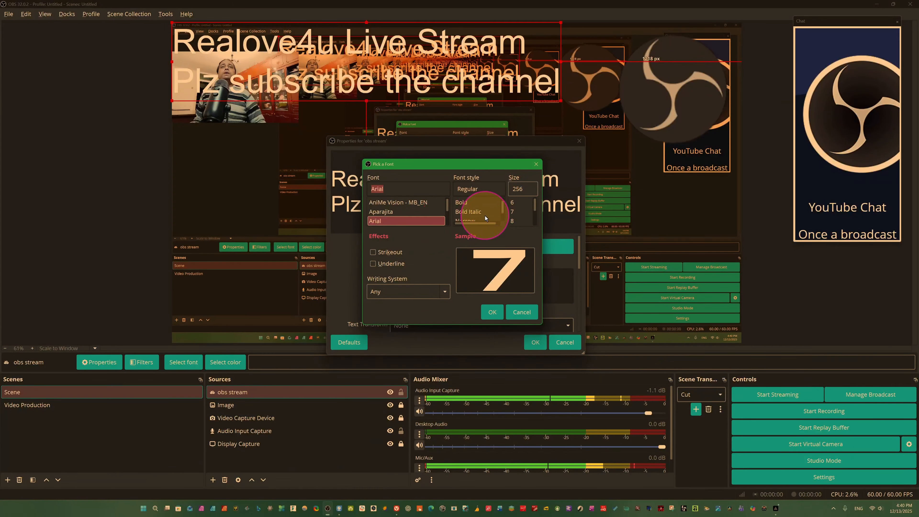
pyautogui.click(463, 206)
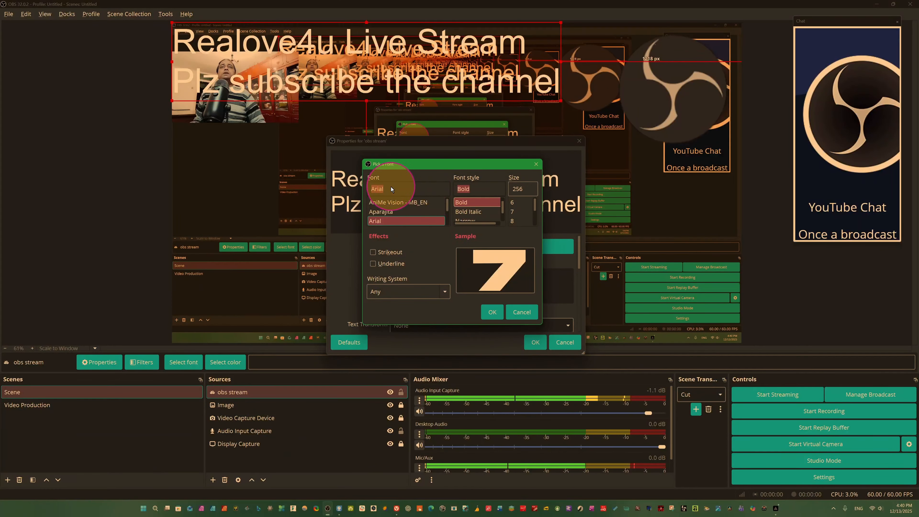